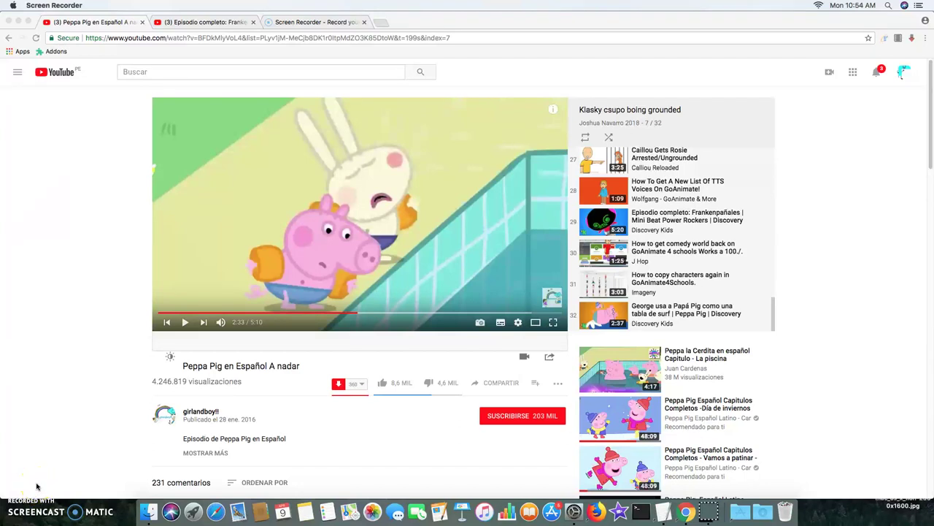
# Bring the TextEdit note forward and move it beside the episode page
pyautogui.click(659, 512)
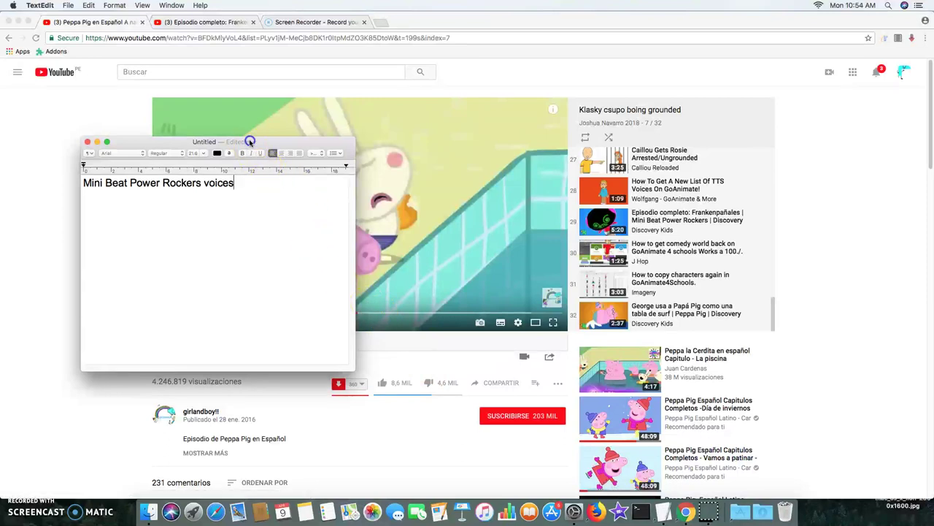
pyautogui.moveTo(250, 141); pyautogui.dragTo(382, 150)
pyautogui.click(208, 22)
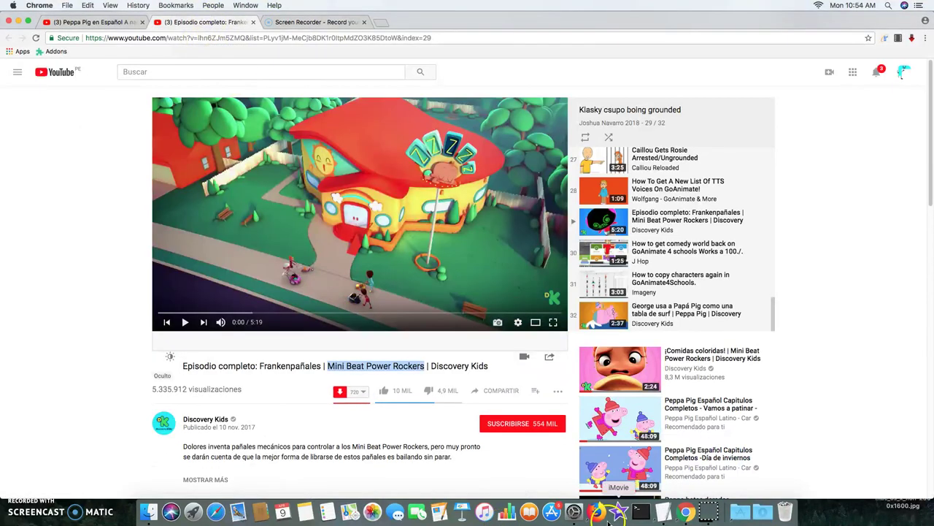
pyautogui.click(661, 512)
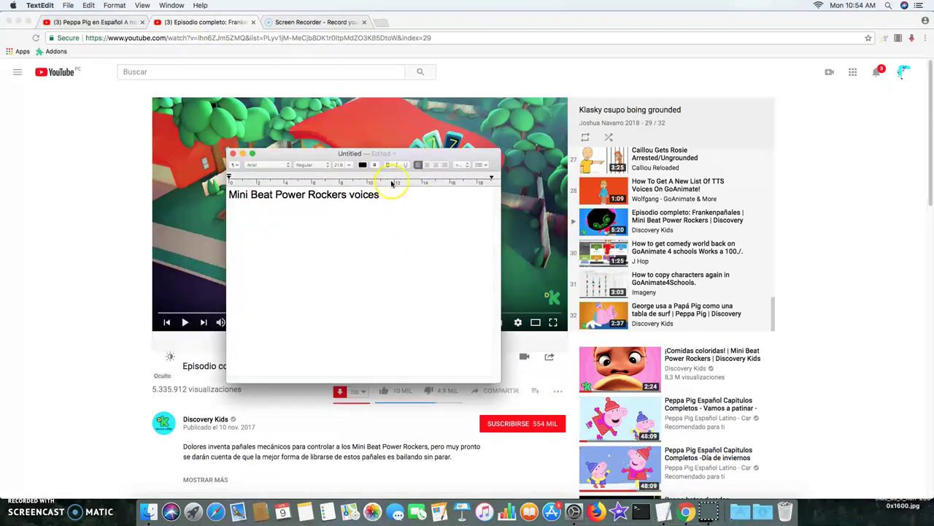
pyautogui.moveTo(229, 216); pyautogui.dragTo(224, 186)
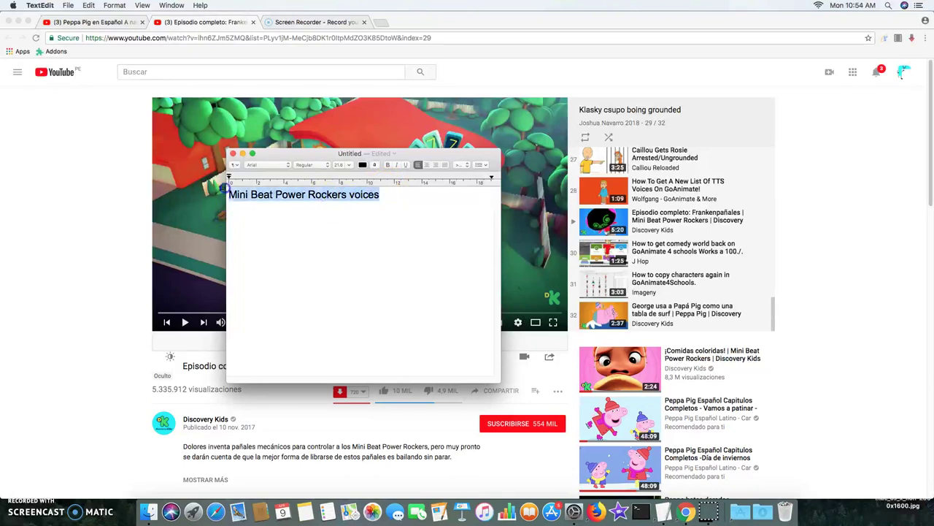
pyautogui.click(450, 205)
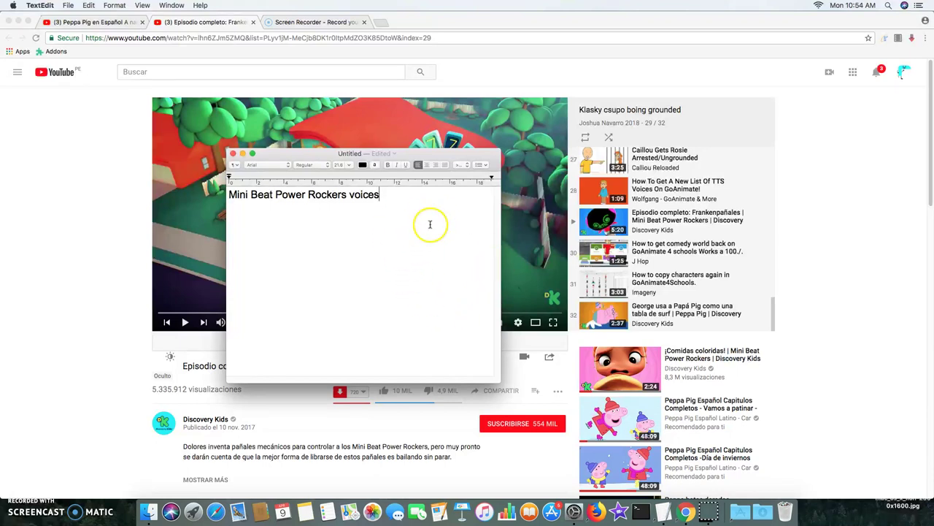
pyautogui.click(419, 203)
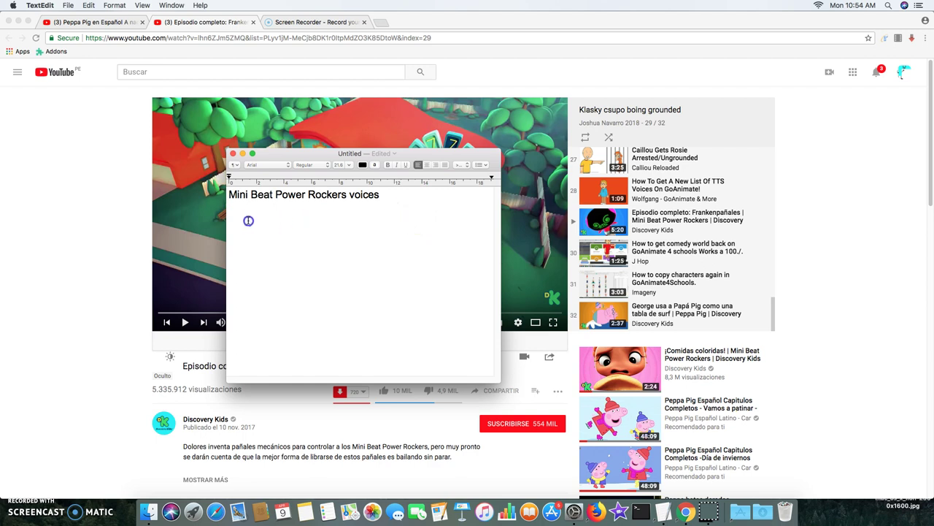
# Copy the line 'Mini Beat Power Rockers voices' and send it to iTunes as a spoken track
pyautogui.tripleClick(398, 203)
pyautogui.rightClick(367, 204)
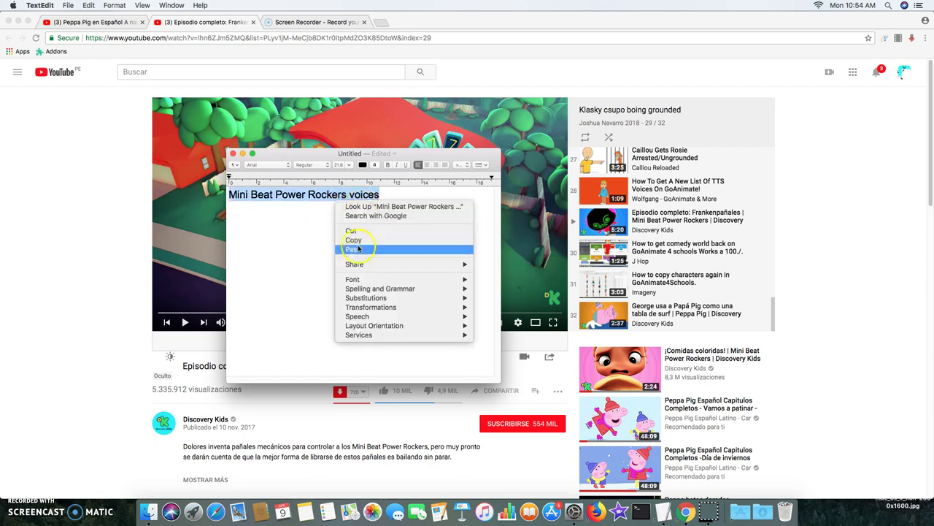
pyautogui.click(358, 240)
pyautogui.click(46, 5)
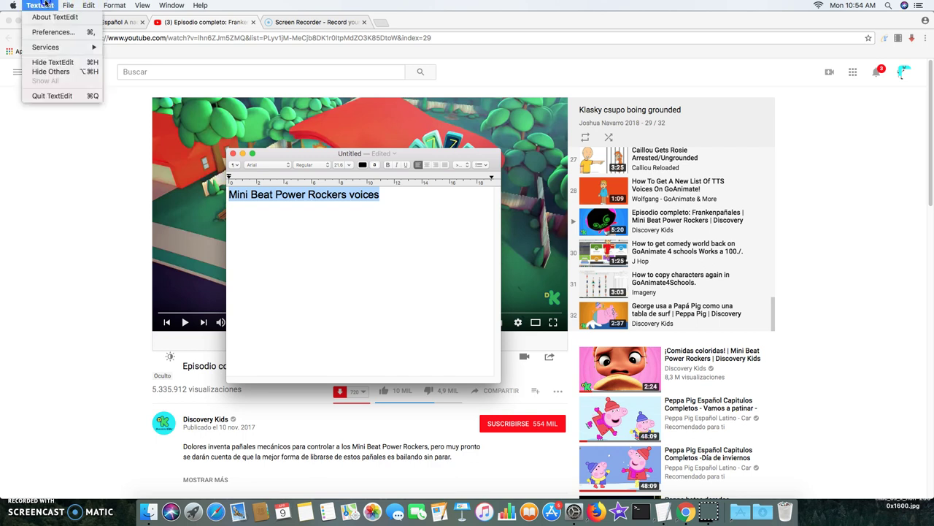
pyautogui.moveTo(70, 49)
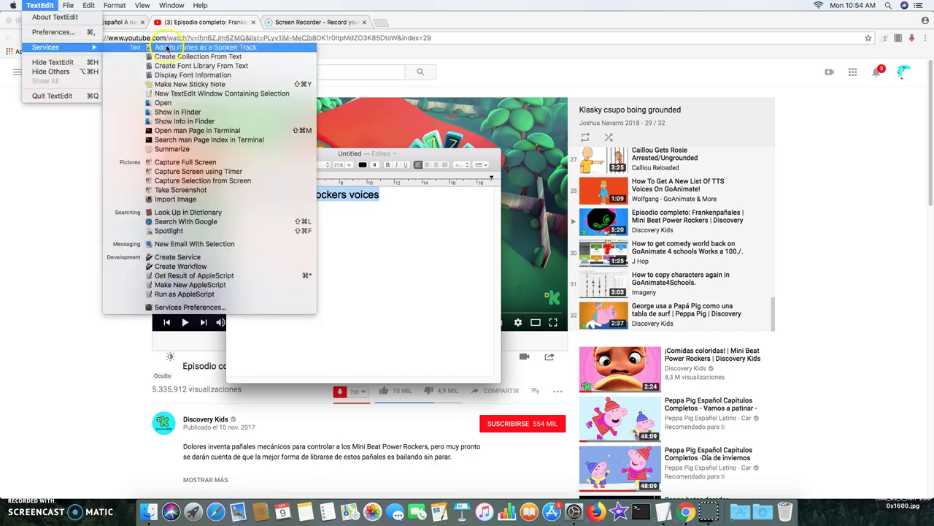
pyautogui.click(168, 47)
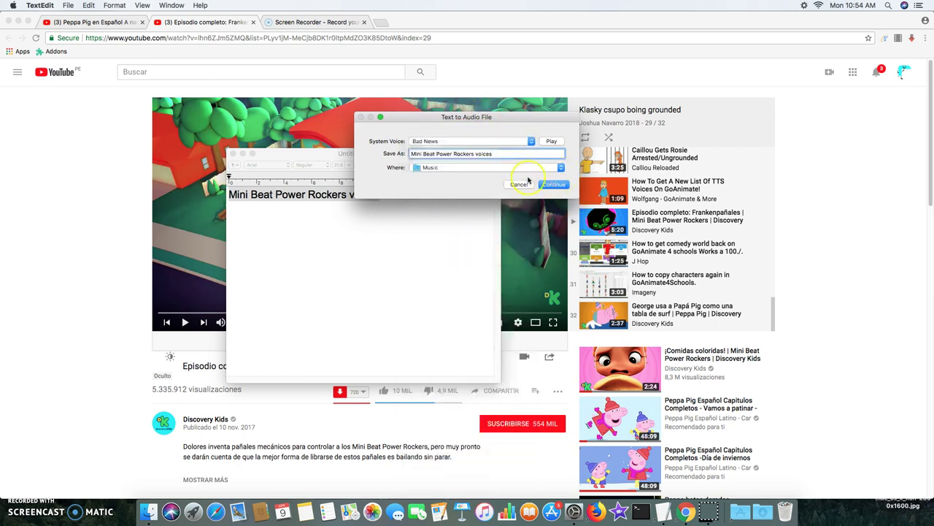
# Preview the line in the Bad News voice and confirm saving the audio file to Music
pyautogui.click(553, 143)
pyautogui.click(560, 186)
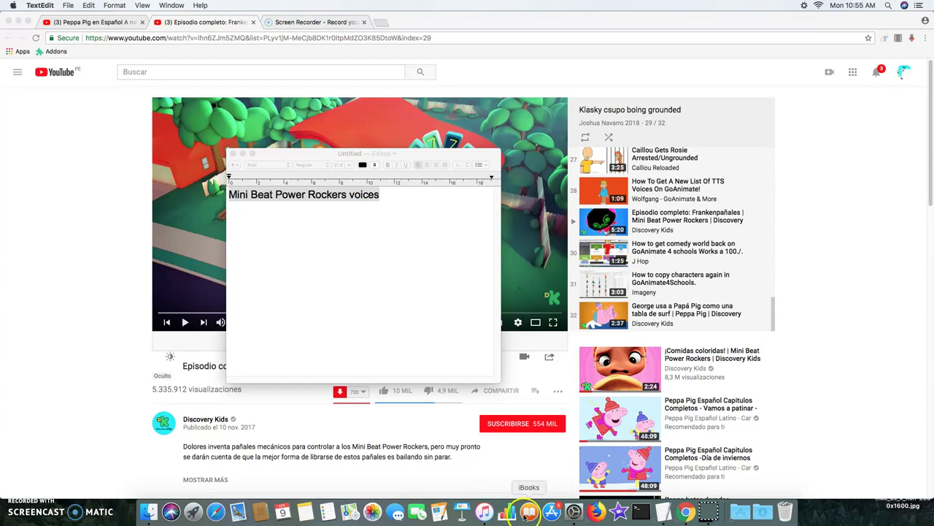
# Bring up the iTunes library and play the Hello Guys spoken track
pyautogui.click(486, 513)
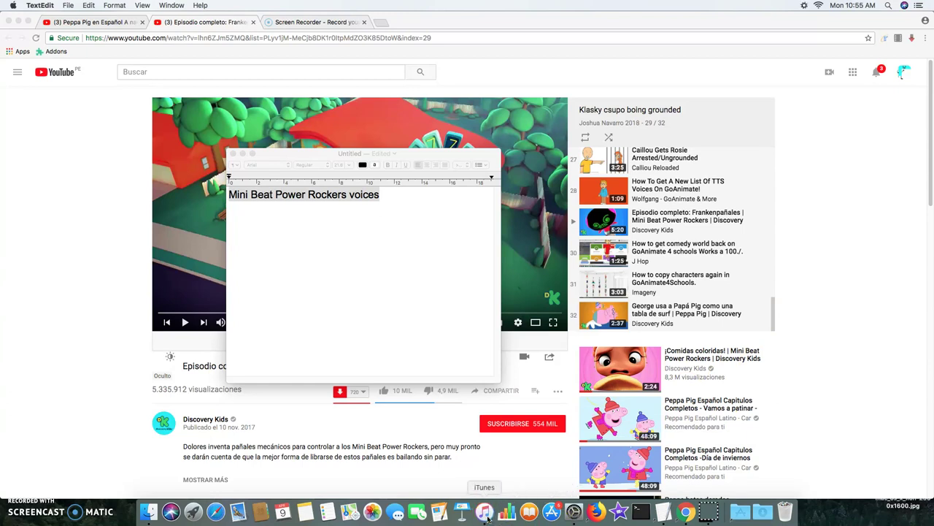
pyautogui.click(546, 136)
pyautogui.click(463, 131)
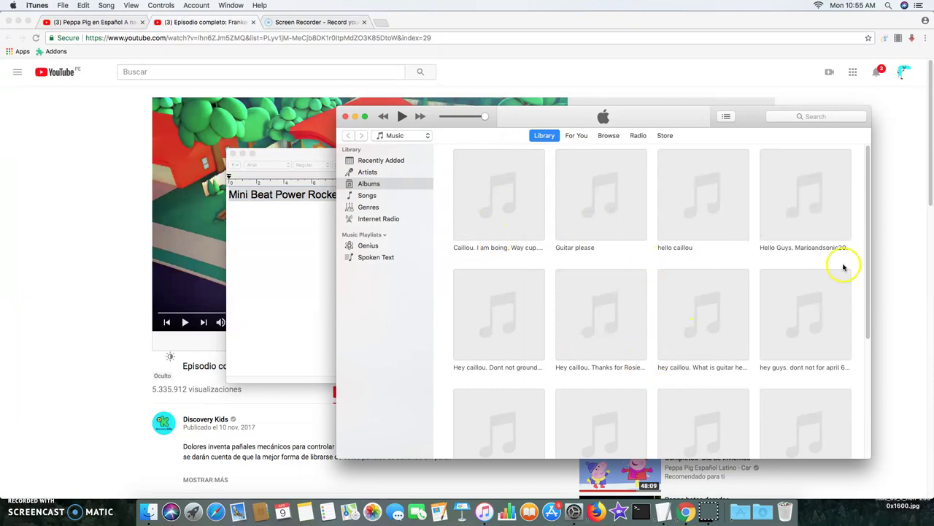
pyautogui.moveTo(863, 267)
pyautogui.mouseDown()
pyautogui.moveTo(856, 392)
pyautogui.moveTo(869, 350)
pyautogui.moveTo(872, 255)
pyautogui.mouseUp()
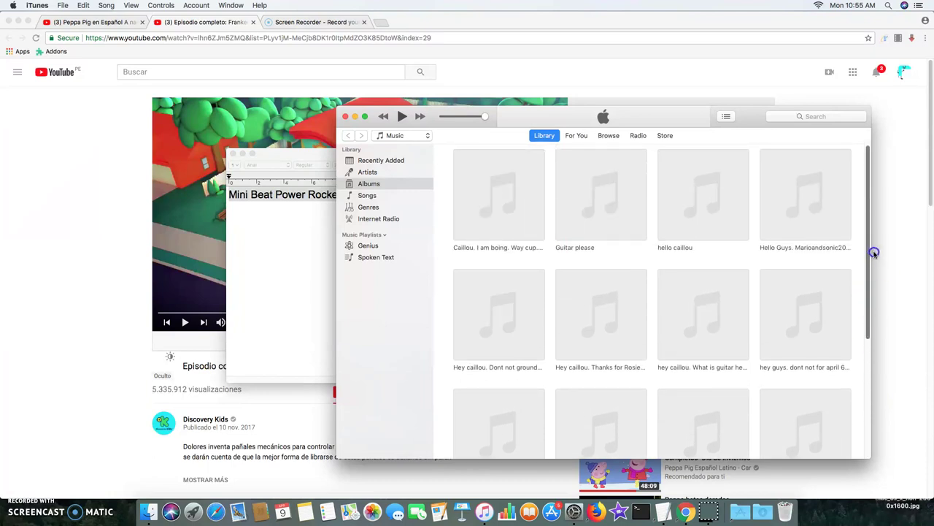
pyautogui.scroll(-2, 854, 290)
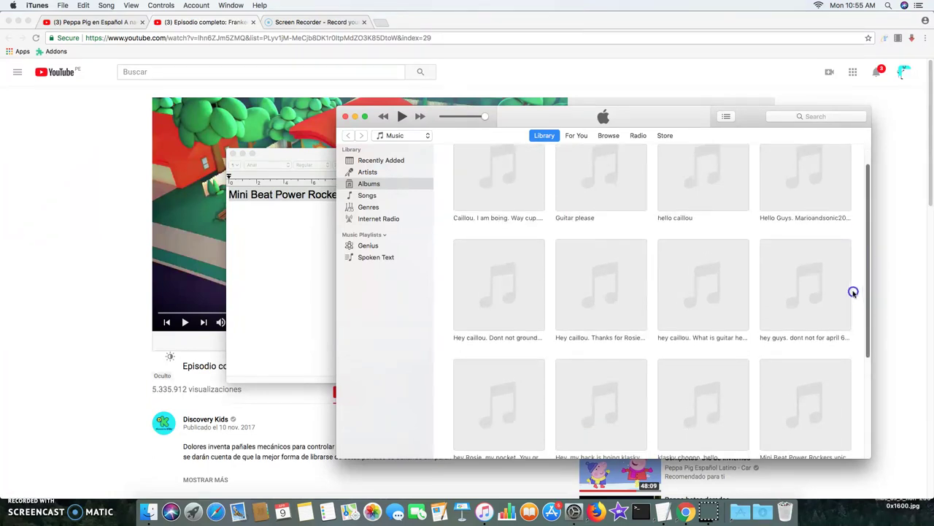
pyautogui.click(773, 198)
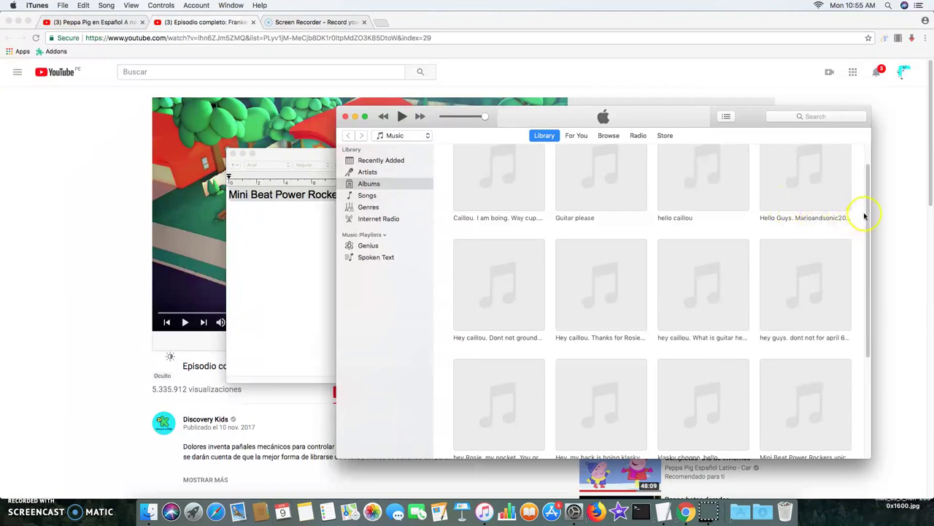
# Scroll the Albums grid down and play the new Mini Beat Power Rockers voices track
pyautogui.moveTo(867, 211); pyautogui.dragTo(867, 271)
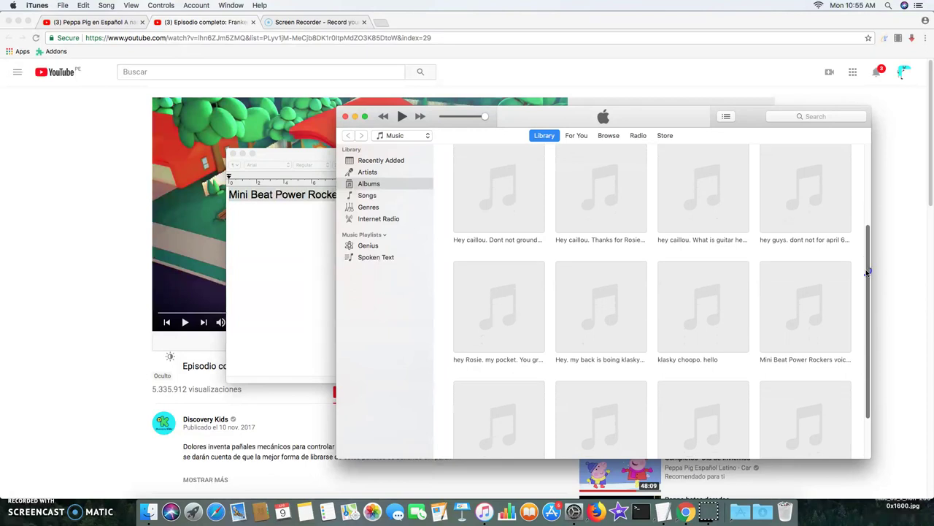
pyautogui.moveTo(868, 271); pyautogui.dragTo(866, 301)
pyautogui.click(772, 291)
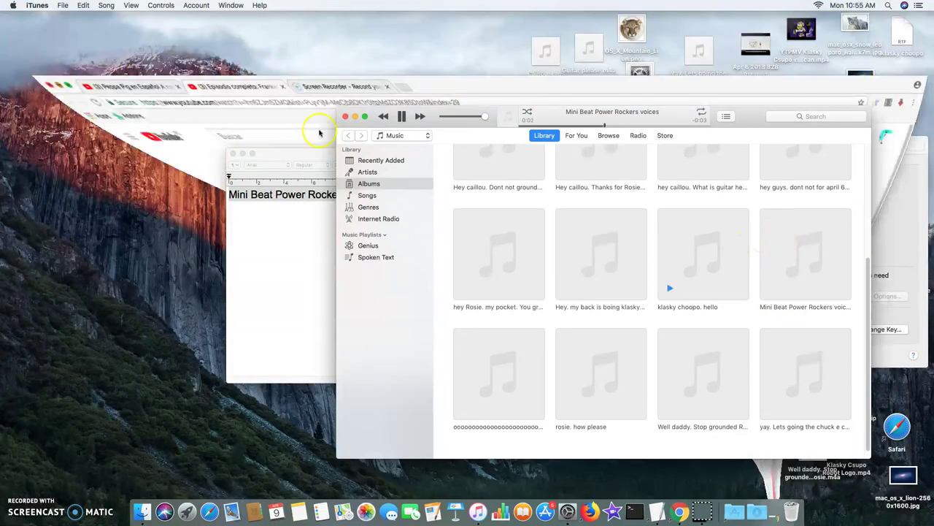
# Lower the volume, close iTunes, and set the system voice to Boing
pyautogui.moveTo(484, 116); pyautogui.dragTo(467, 53)
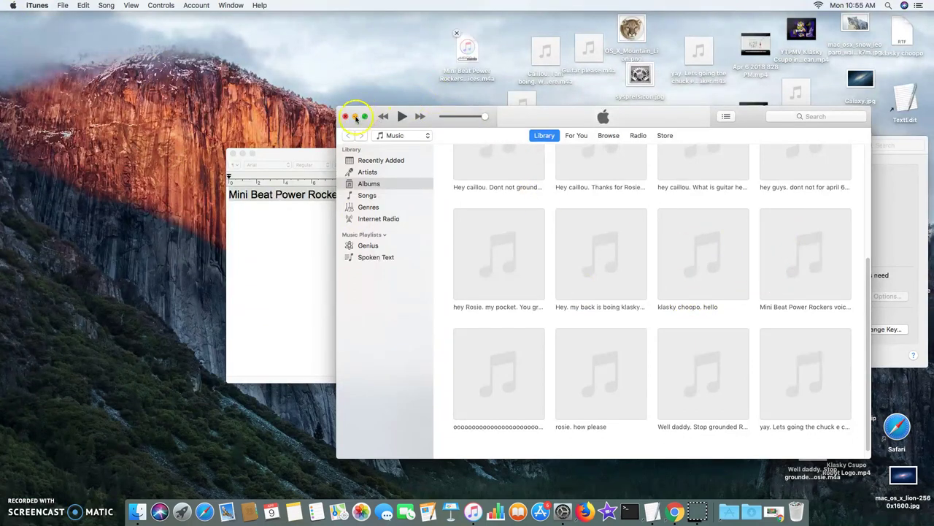
pyautogui.click(346, 119)
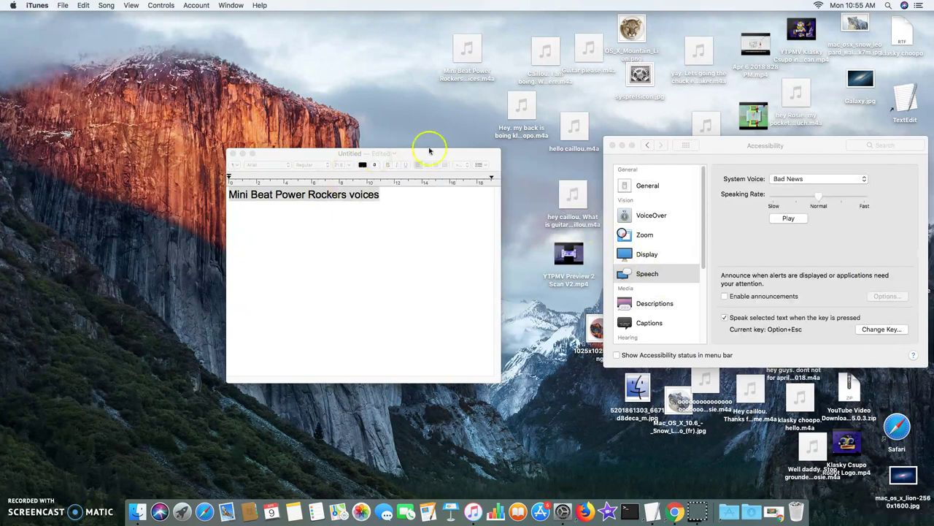
pyautogui.click(824, 178)
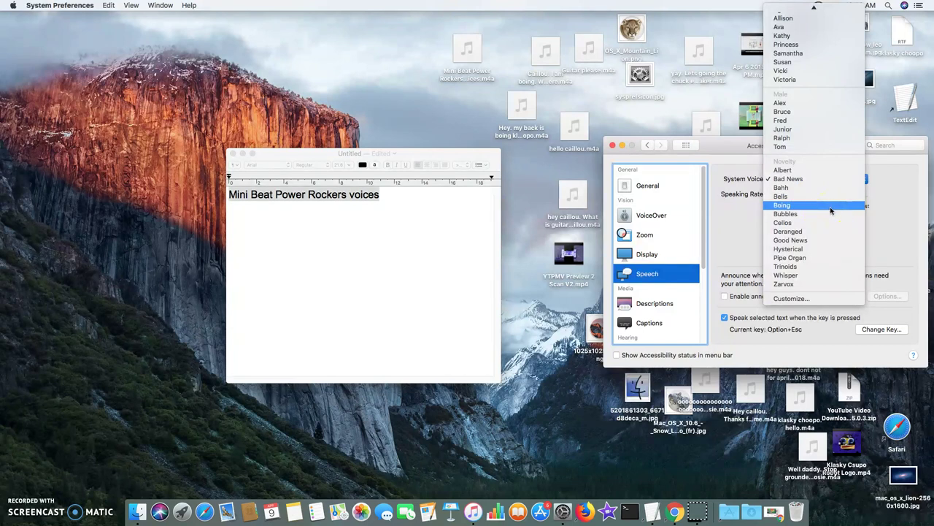
pyautogui.click(830, 210)
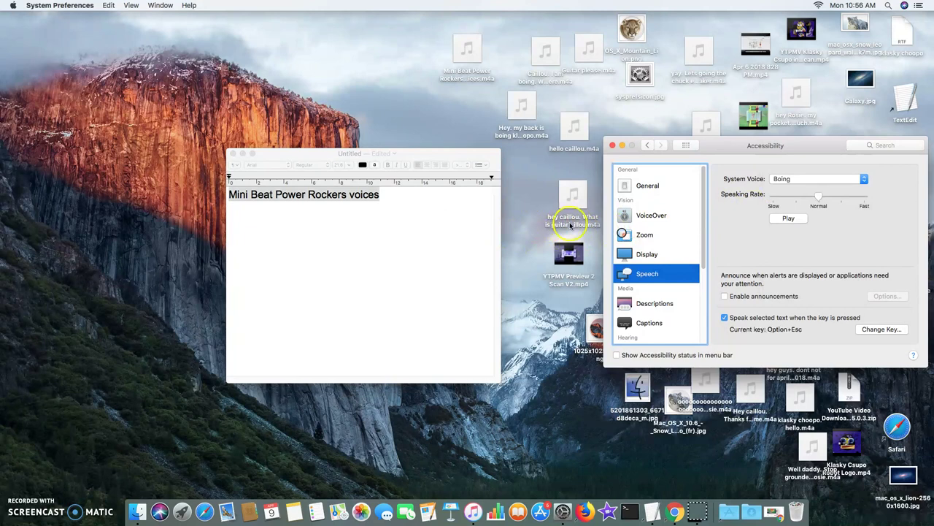
# Delete the line 'Mini Beat Power Rockers voices' from the TextEdit note
pyautogui.click(421, 202)
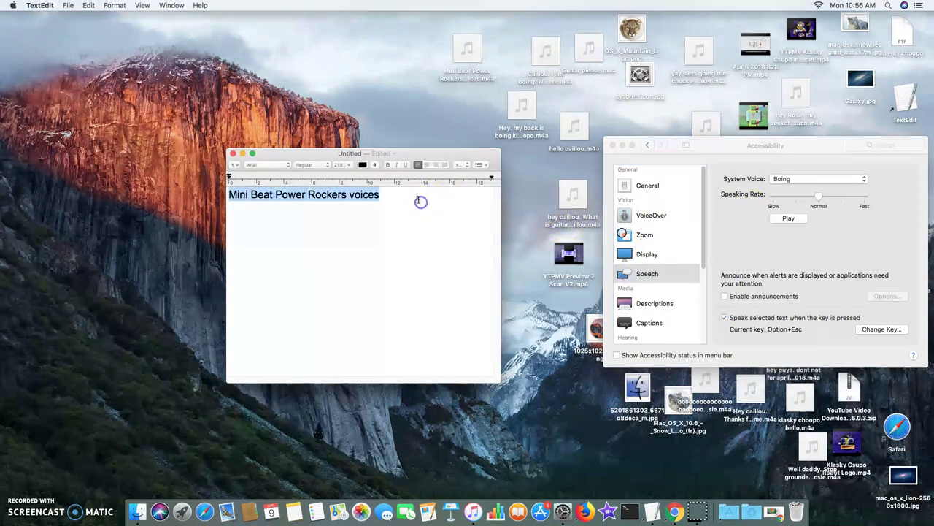
pyautogui.click(421, 201)
pyautogui.moveTo(396, 200); pyautogui.dragTo(96, 181)
pyautogui.press('BackSpace')
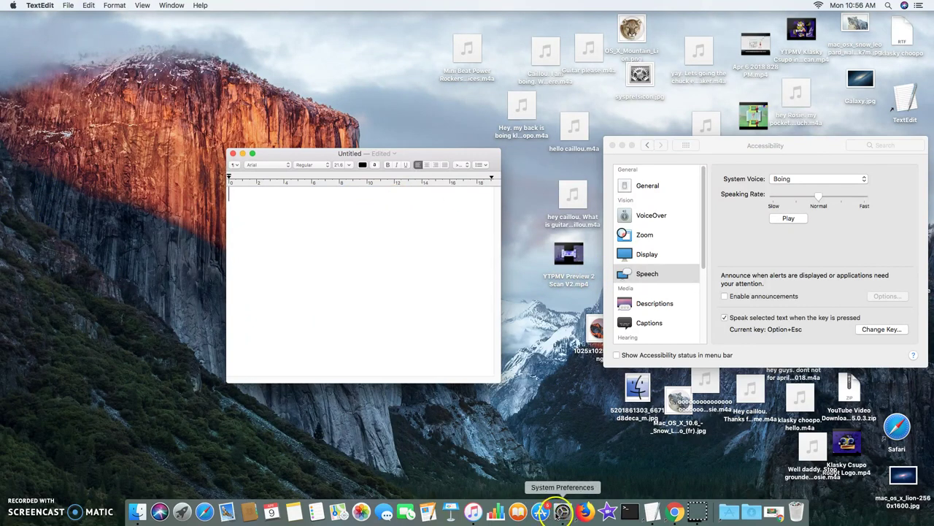
pyautogui.click(562, 511)
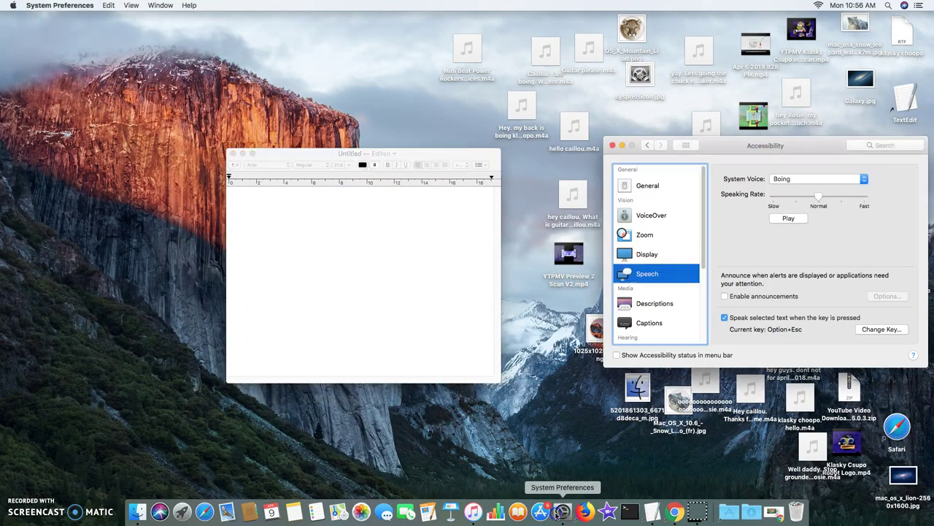
pyautogui.click(770, 511)
pyautogui.click(110, 23)
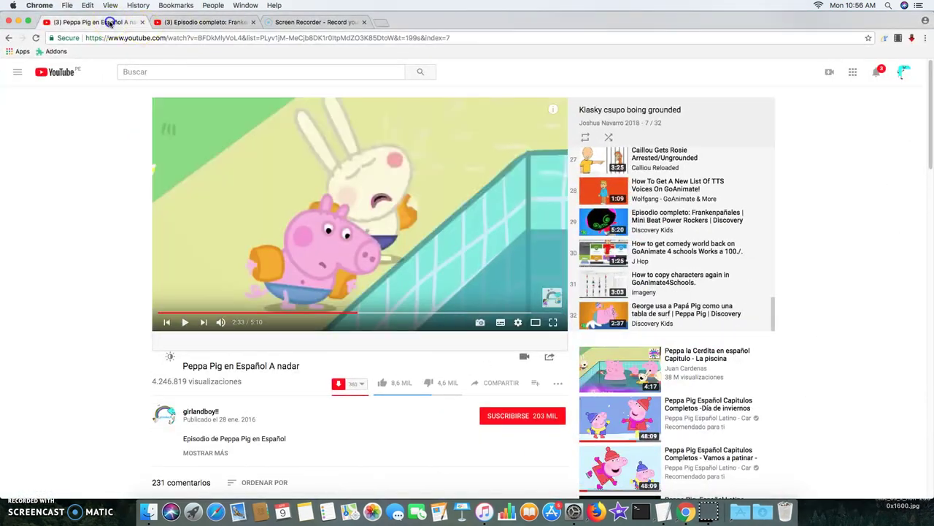
pyautogui.click(774, 314)
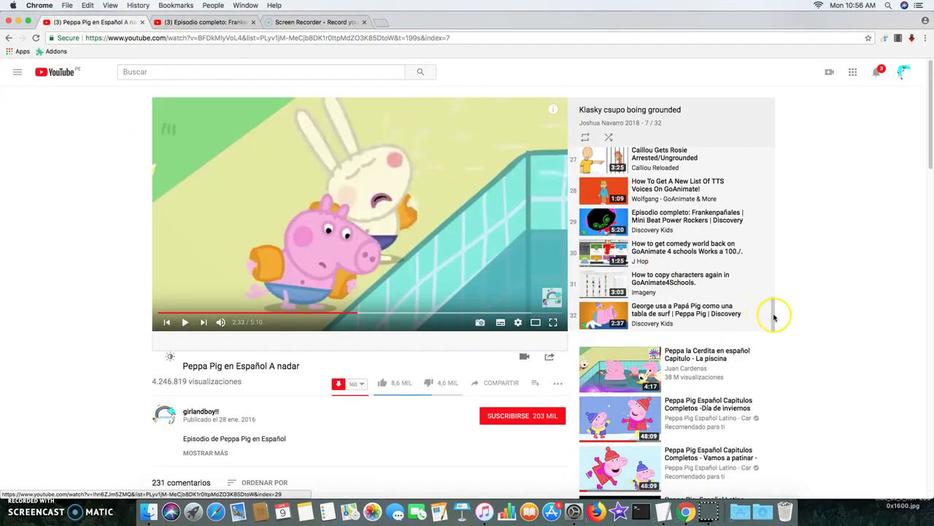
pyautogui.moveTo(774, 314); pyautogui.dragTo(748, 320)
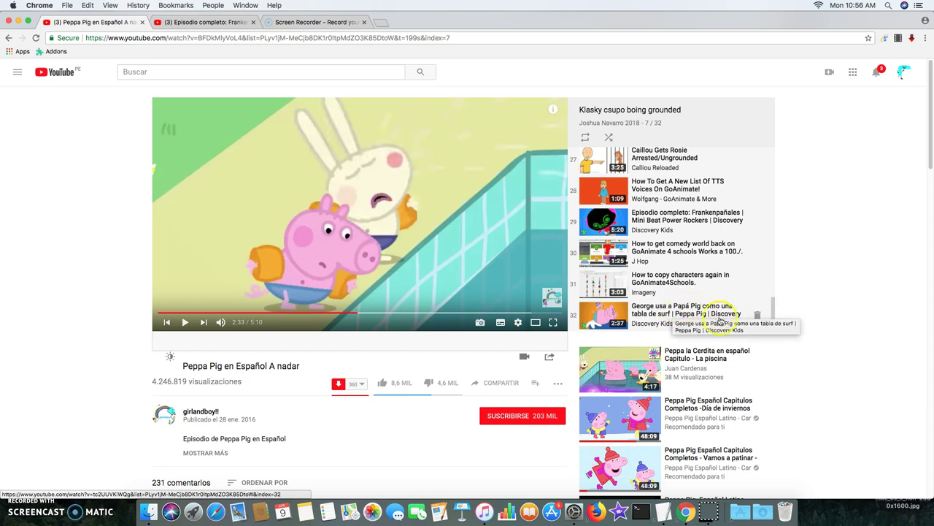
# Create a new blank TextEdit document and type the line 'klasky choopo game rules'
pyautogui.click(664, 512)
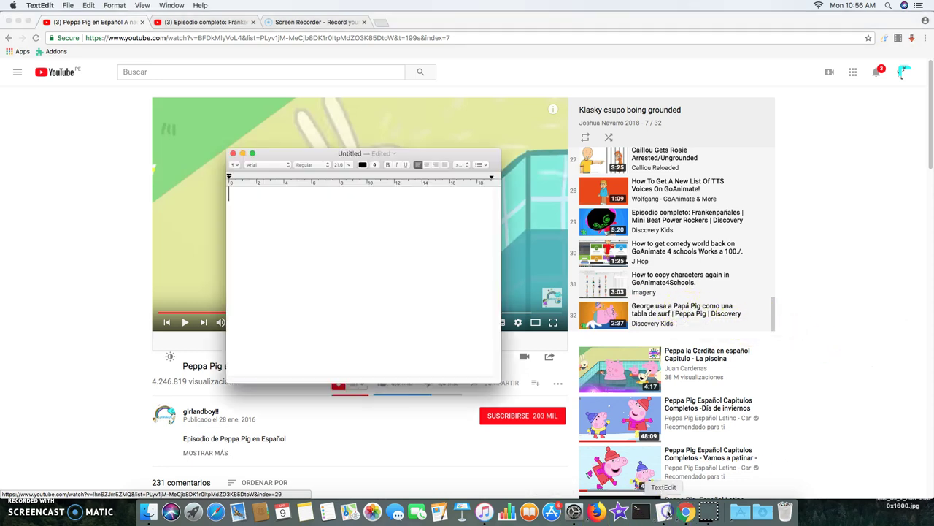
pyautogui.click(367, 238)
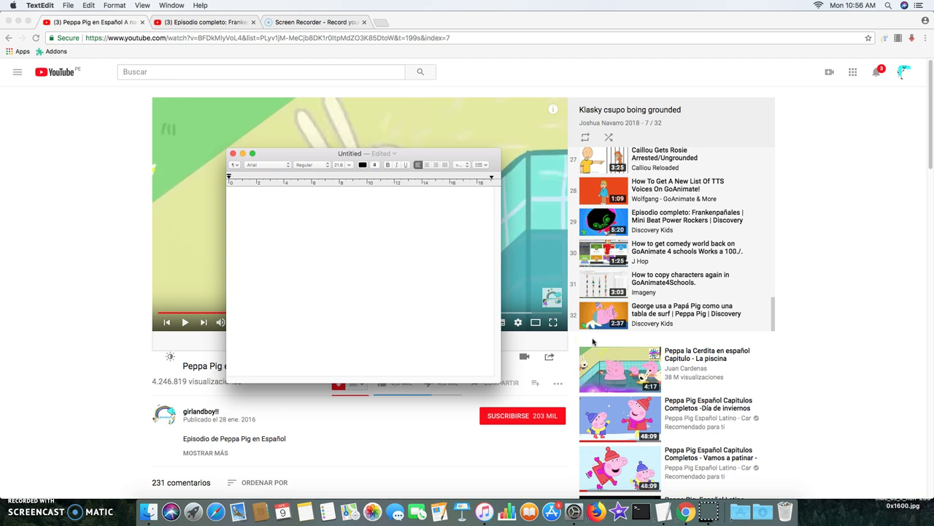
pyautogui.click(438, 258)
pyautogui.write('boing')
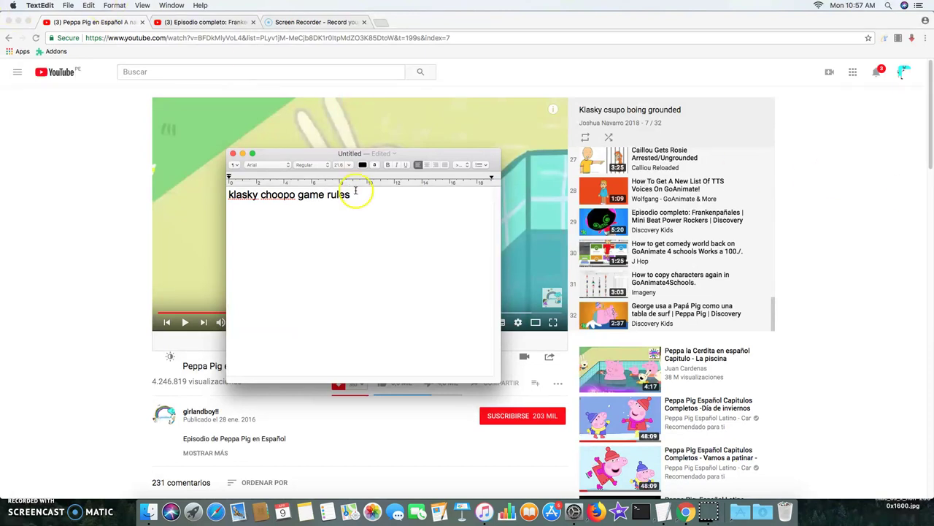
# Convert 'klasky choopo game rules' into a spoken iTunes track using the Boing voice
pyautogui.moveTo(355, 194); pyautogui.dragTo(115, 197)
pyautogui.rightClick(267, 207)
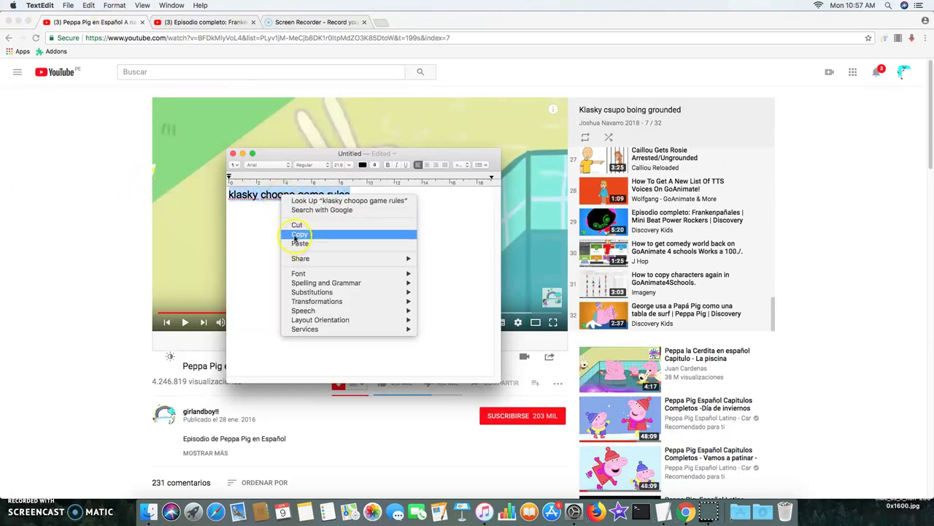
pyautogui.press('Return')
pyautogui.click(41, 5)
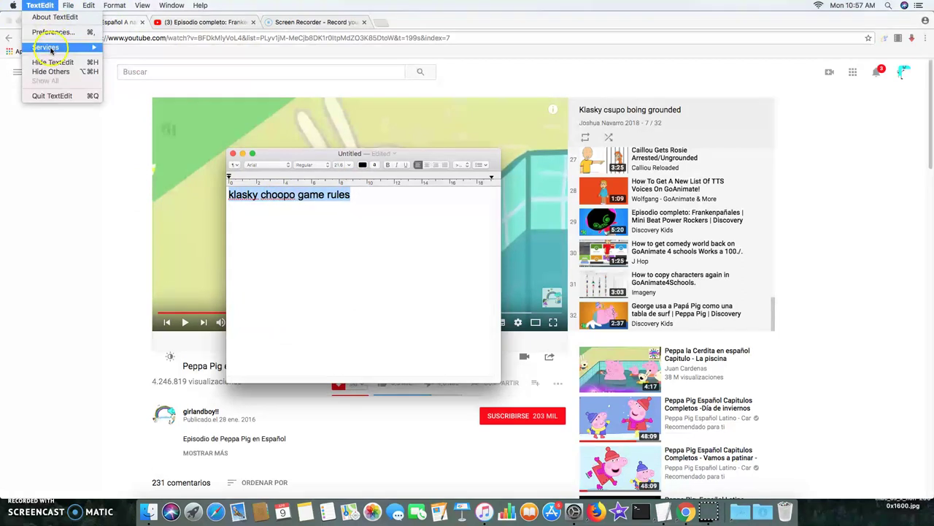
pyautogui.moveTo(86, 47)
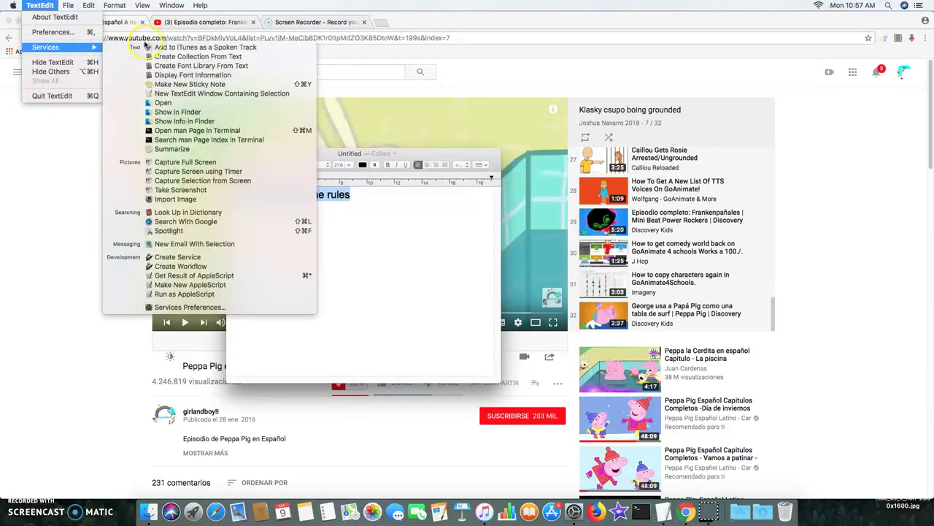
pyautogui.click(173, 48)
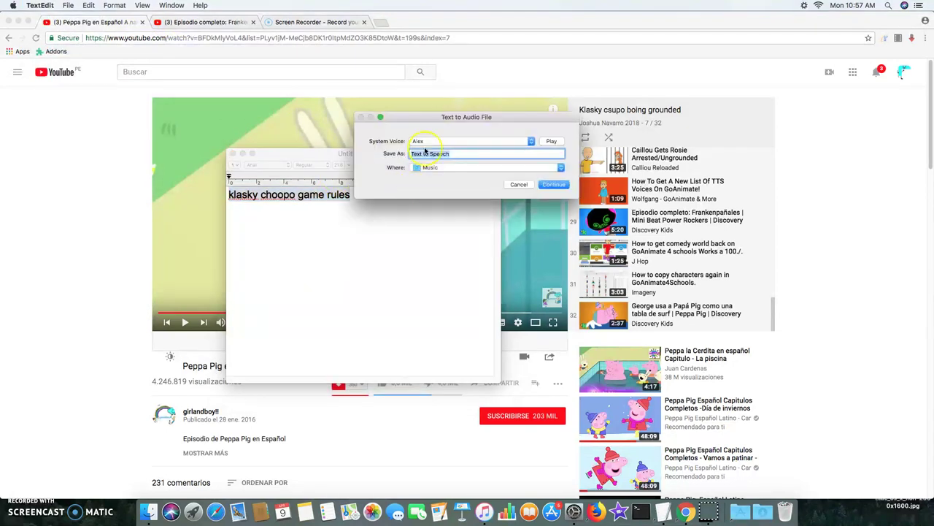
pyautogui.click(427, 143)
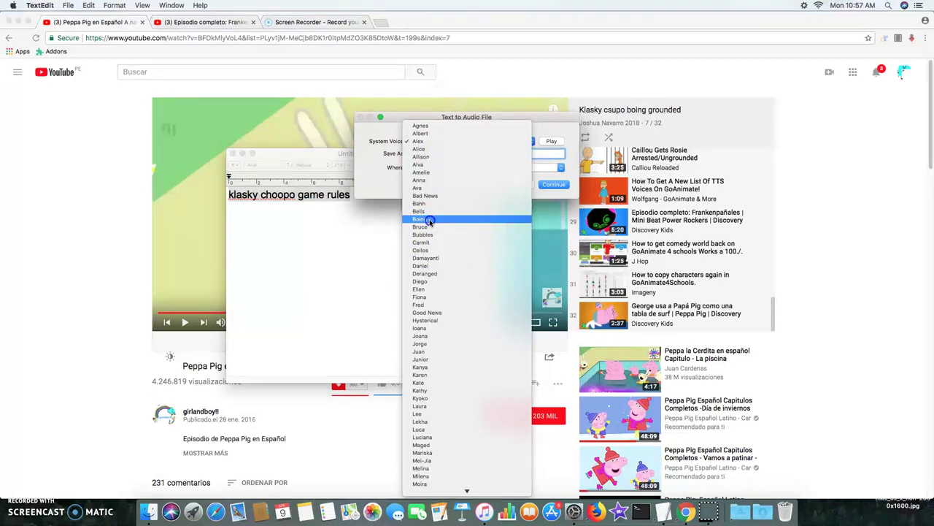
pyautogui.click(430, 220)
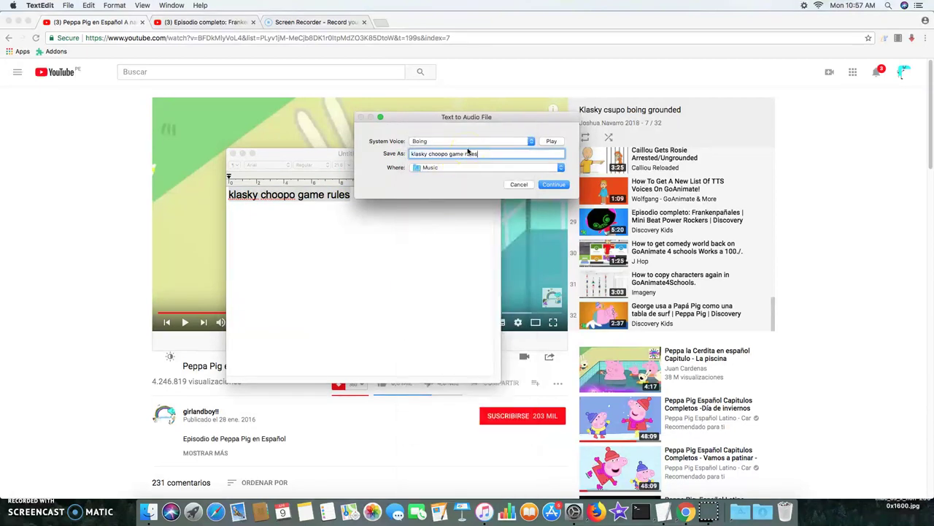
pyautogui.click(554, 185)
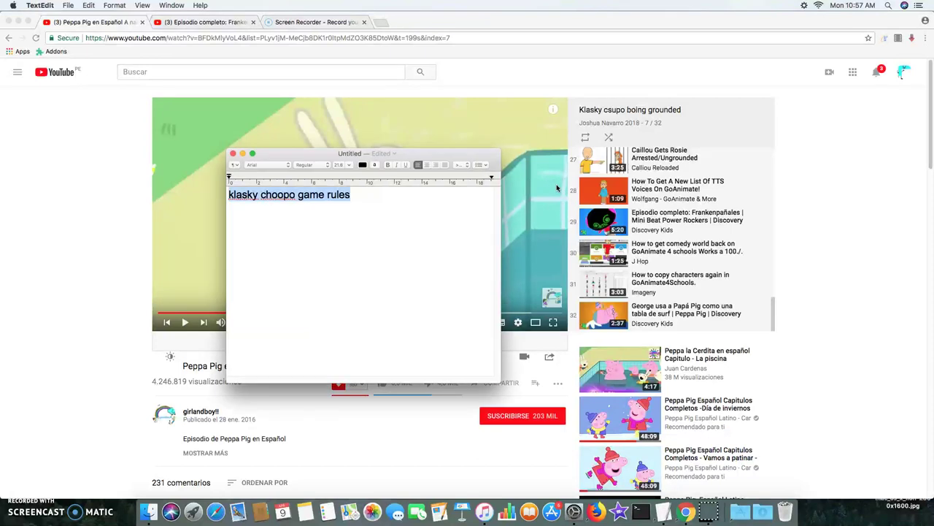
# Play the new klasky choopo game rules track in iTunes
pyautogui.click(486, 512)
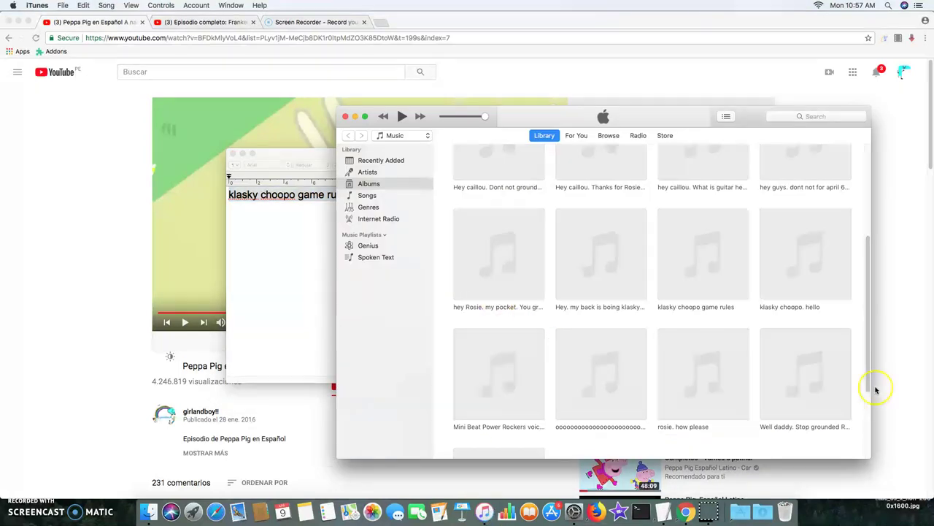
pyautogui.moveTo(863, 369); pyautogui.dragTo(863, 405)
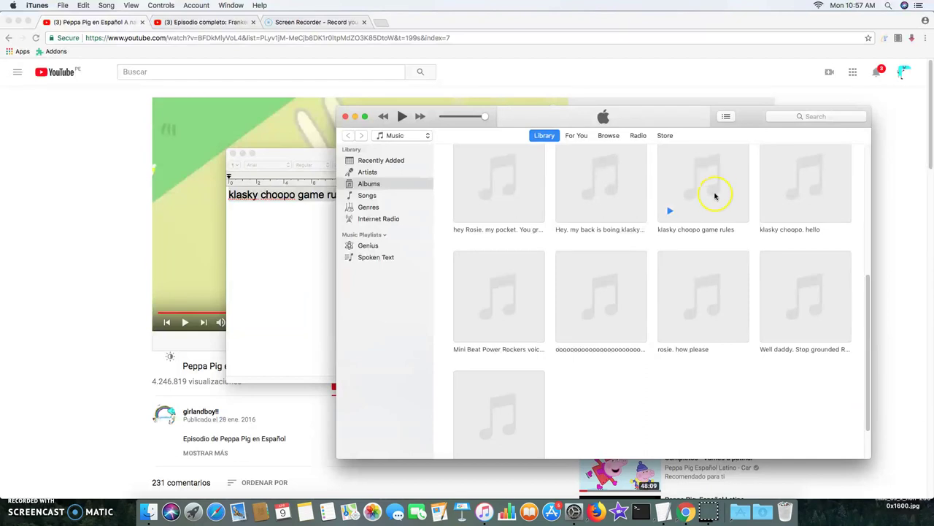
pyautogui.click(670, 211)
# Close iTunes, discard the unsaved document, close Accessibility settings, and restore the YouTube window
pyautogui.click(18, 23)
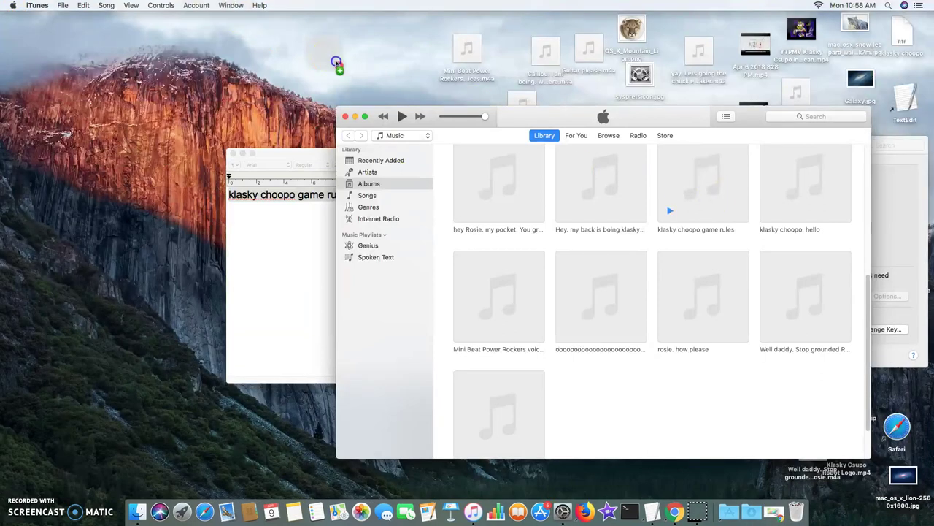
pyautogui.click(346, 119)
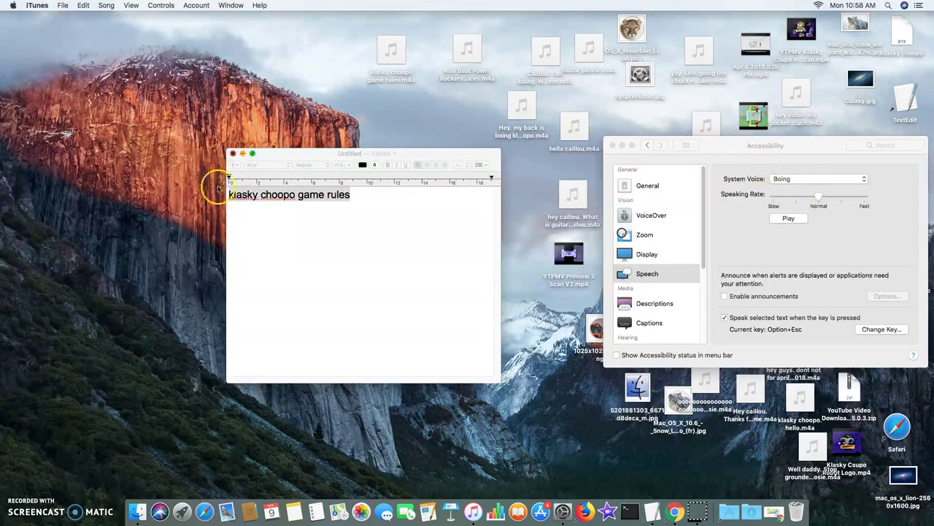
pyautogui.click(233, 153)
pyautogui.click(322, 298)
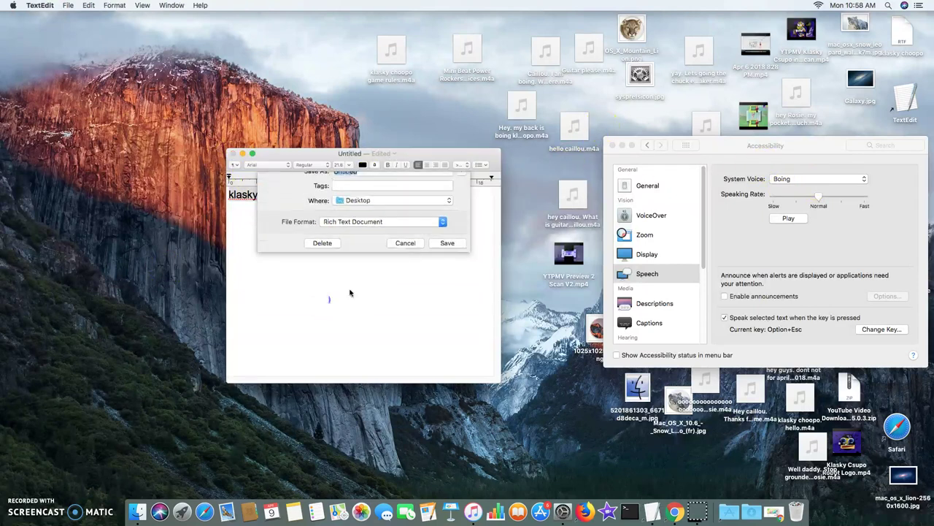
pyautogui.click(613, 146)
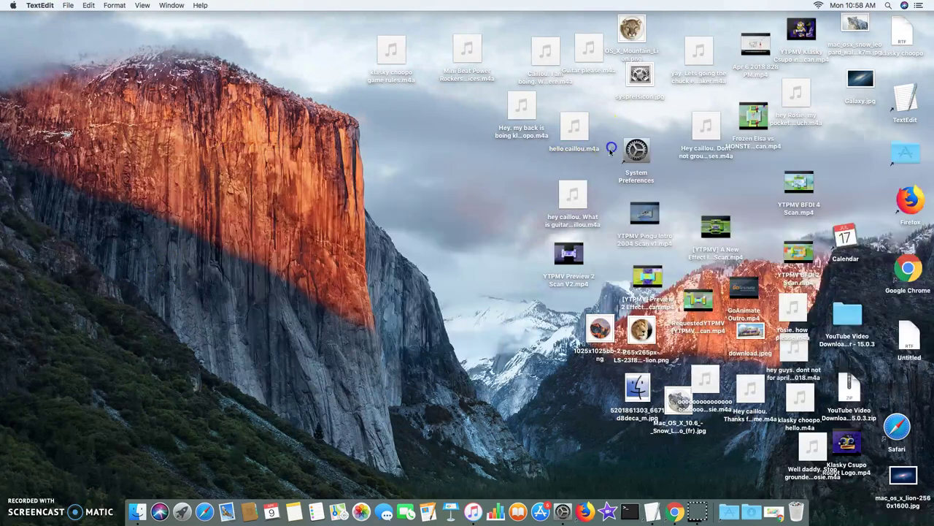
pyautogui.click(763, 511)
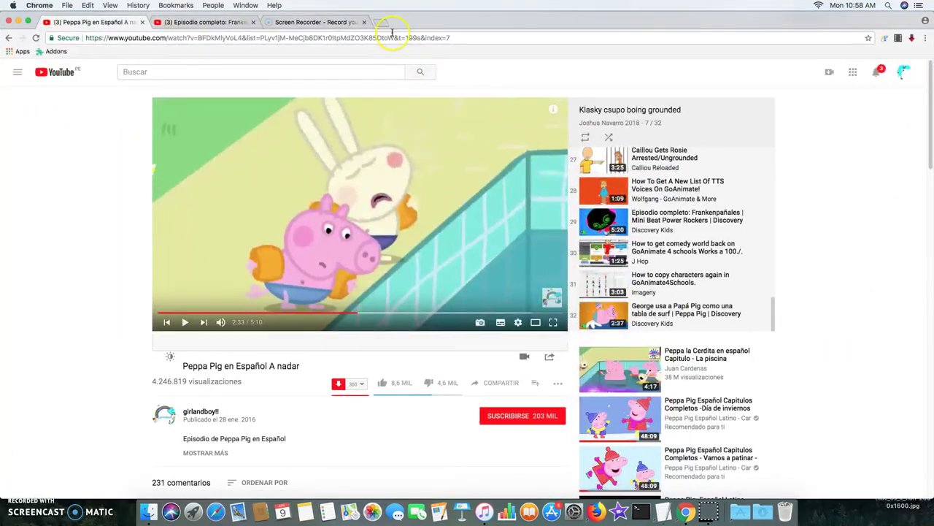
# Open goanimate4schools.com in a new tab and start a Business Friendly video
pyautogui.click(381, 23)
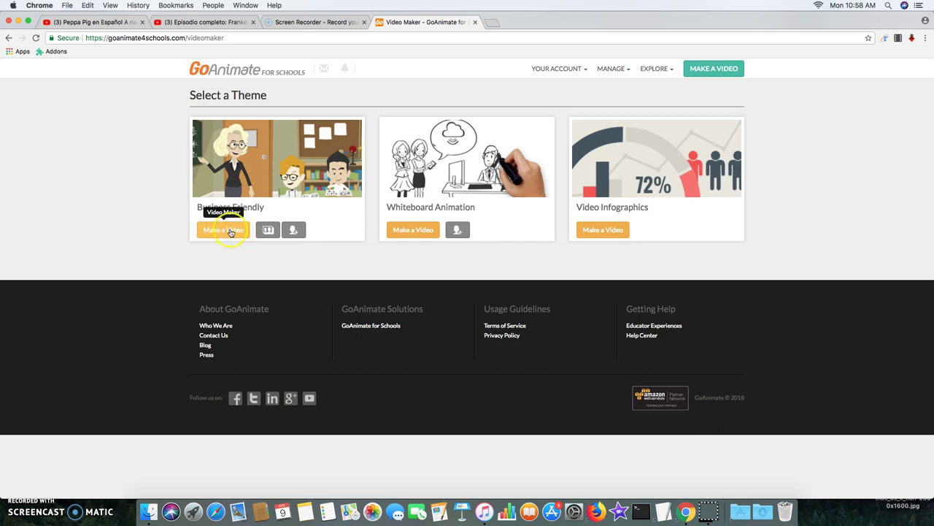
pyautogui.click(234, 231)
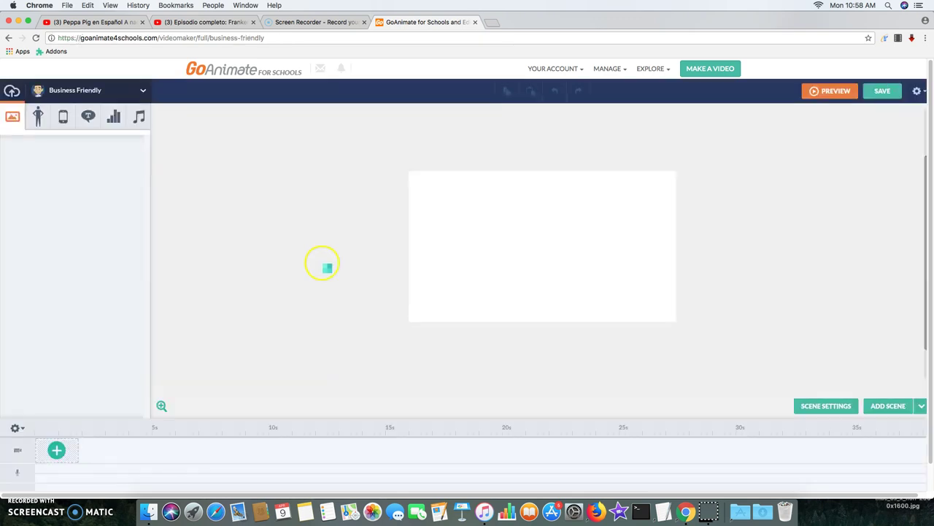
# Place the brown-haired red-hoodie custom character on the stage's right side
pyautogui.click(43, 119)
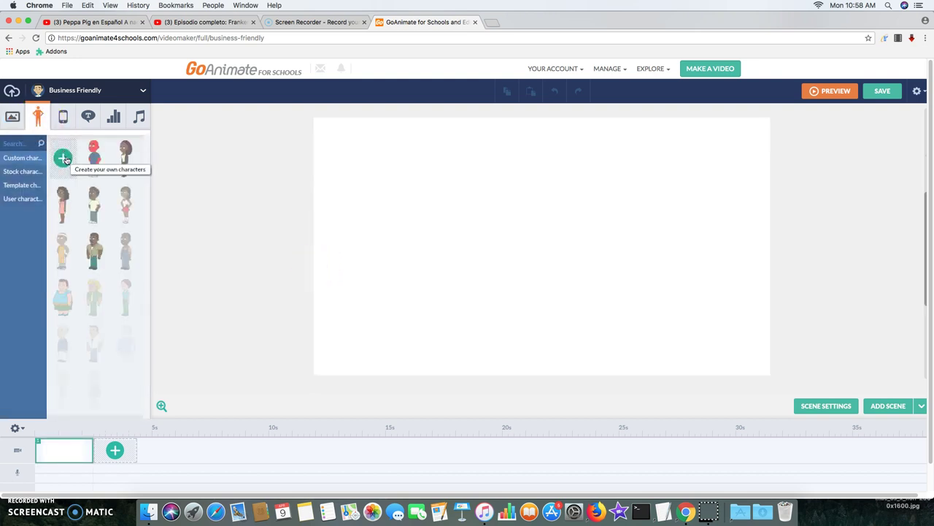
pyautogui.click(85, 165)
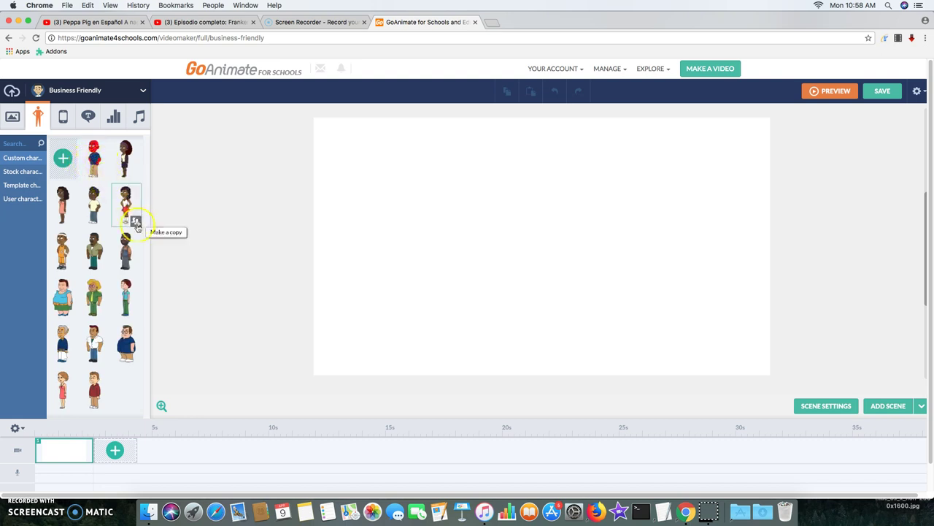
pyautogui.click(88, 384)
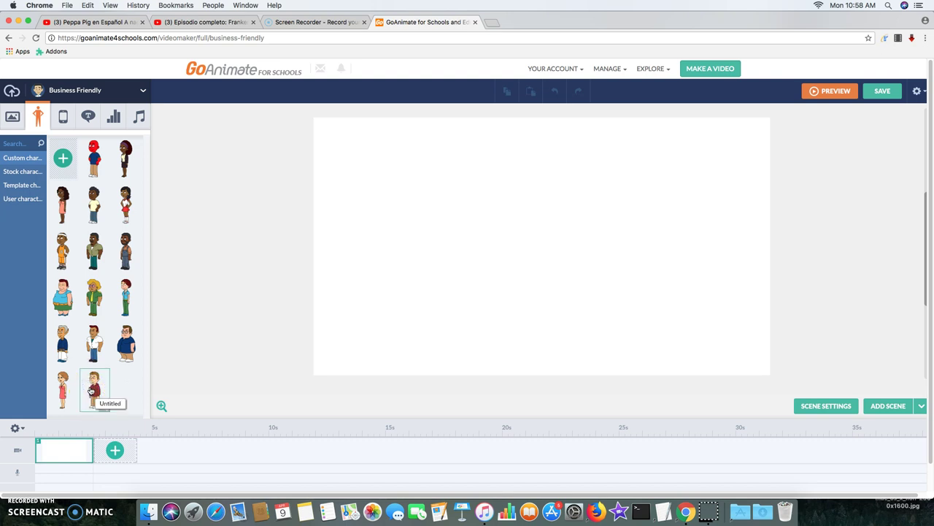
pyautogui.moveTo(91, 390); pyautogui.dragTo(481, 326)
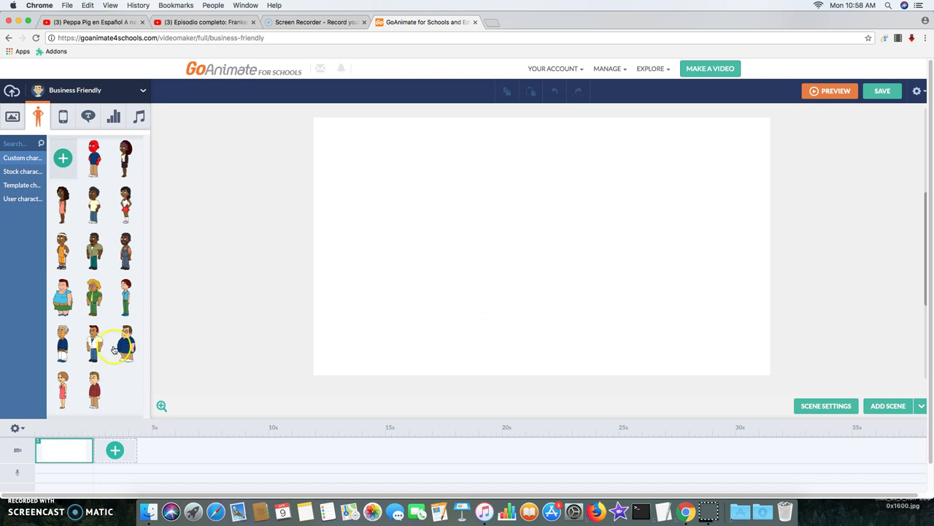
pyautogui.moveTo(525, 241); pyautogui.dragTo(714, 240)
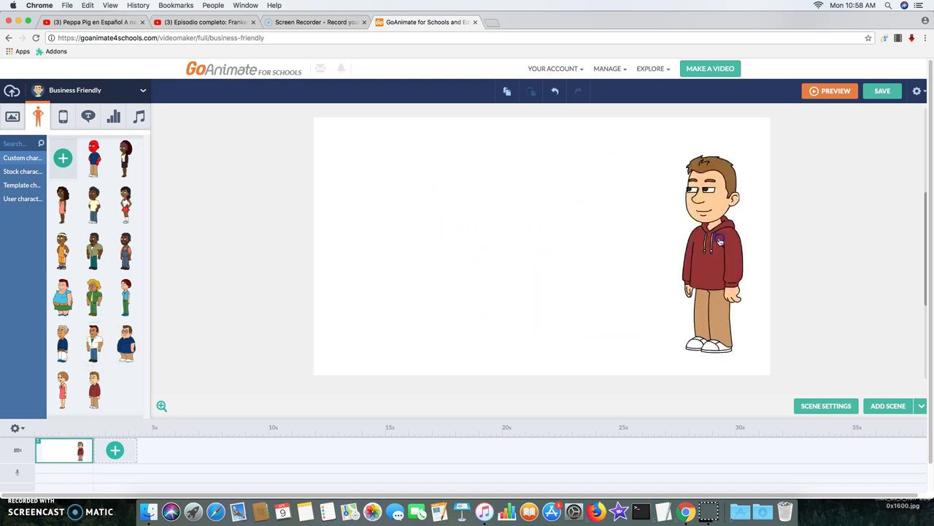
# Add the red-faced character on the stage's left, then select the hoodie character
pyautogui.click(141, 87)
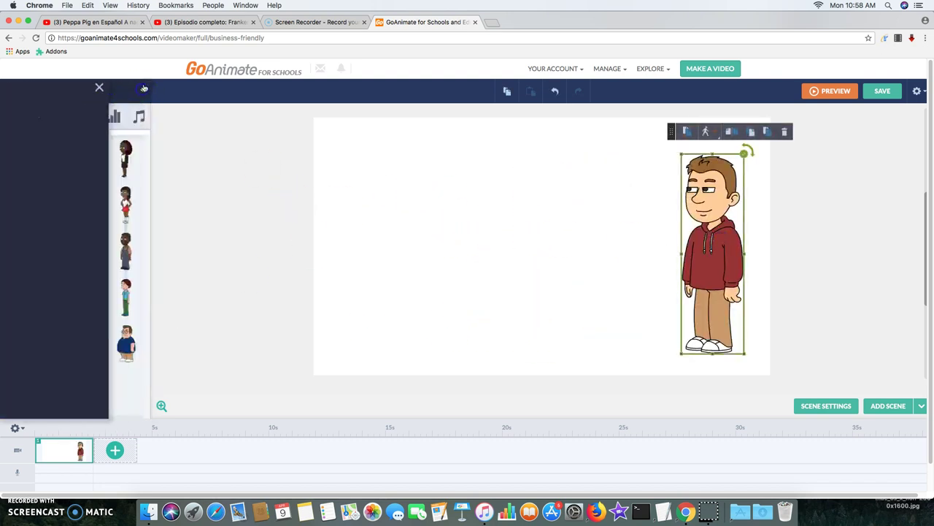
pyautogui.moveTo(93, 157); pyautogui.dragTo(501, 258)
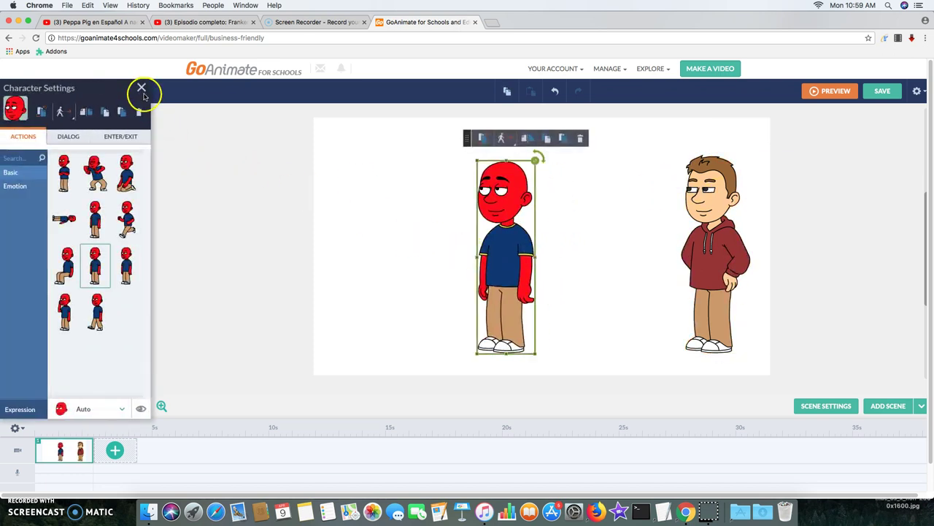
pyautogui.click(137, 88)
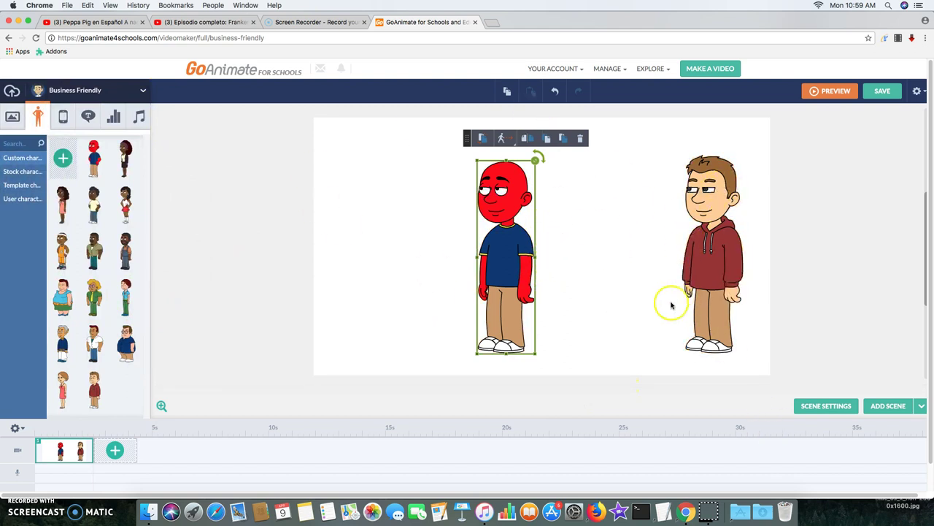
pyautogui.click(712, 310)
# Upload Mini Beat Power Rockers voices.m4a and add it as the hoodie character's 4.63-second dialogue
pyautogui.click(83, 142)
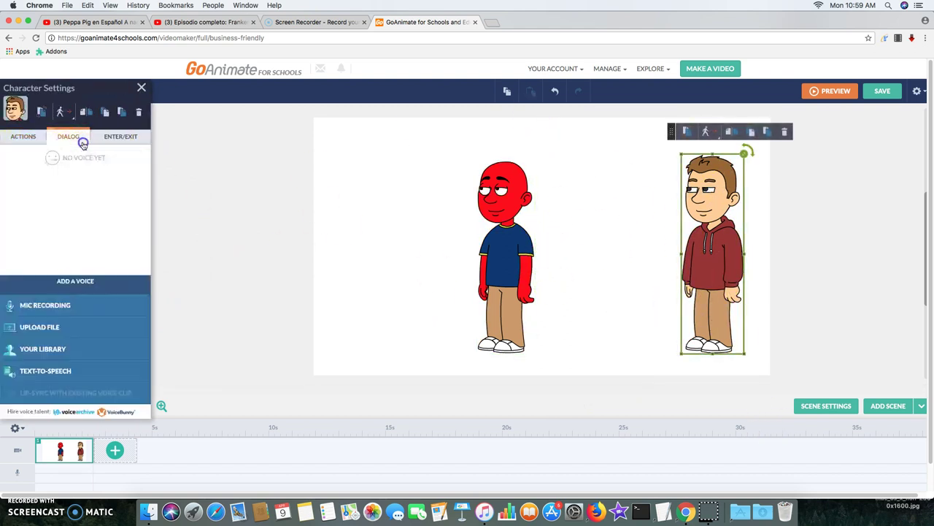
pyautogui.click(64, 330)
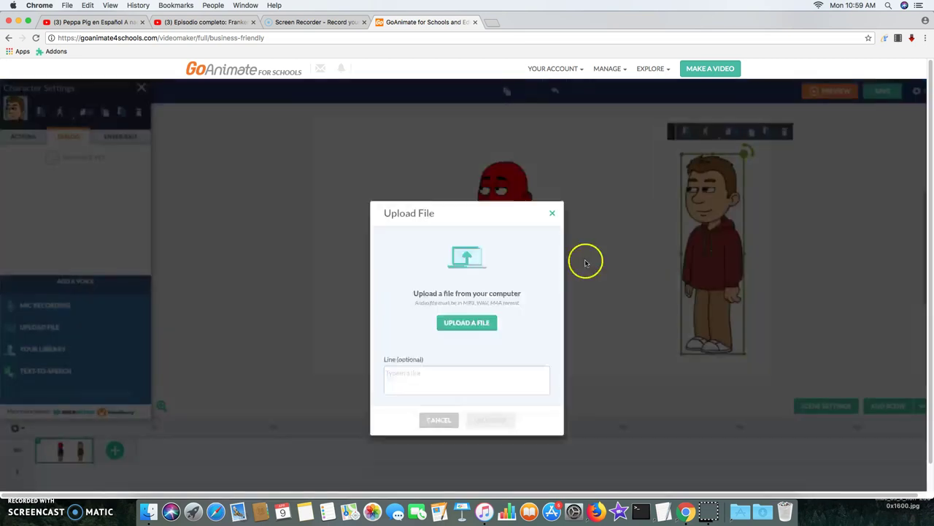
pyautogui.click(476, 321)
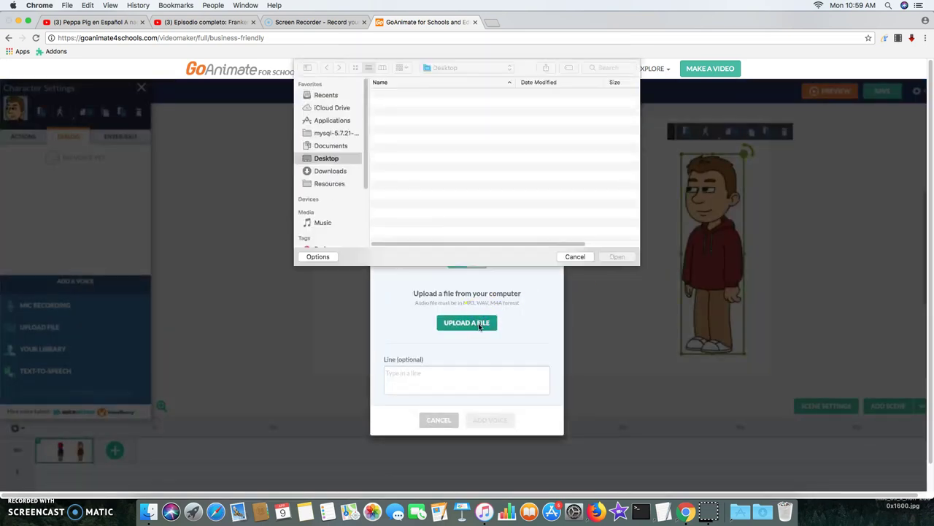
pyautogui.click(615, 155)
pyautogui.moveTo(630, 142); pyautogui.dragTo(618, 193)
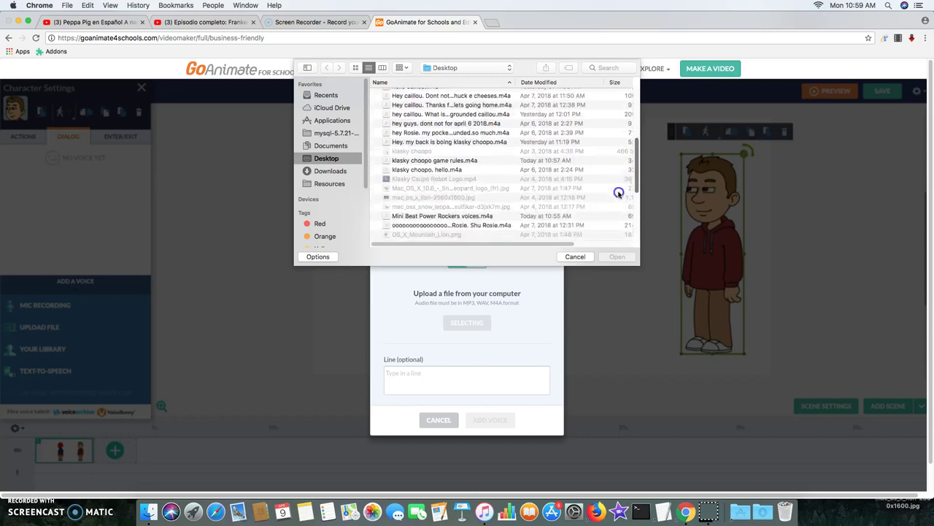
pyautogui.click(473, 217)
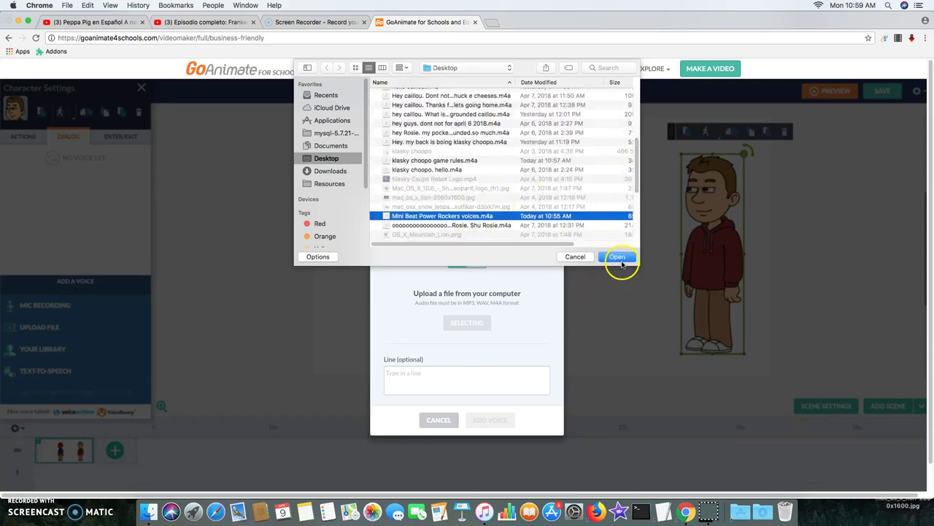
pyautogui.click(617, 257)
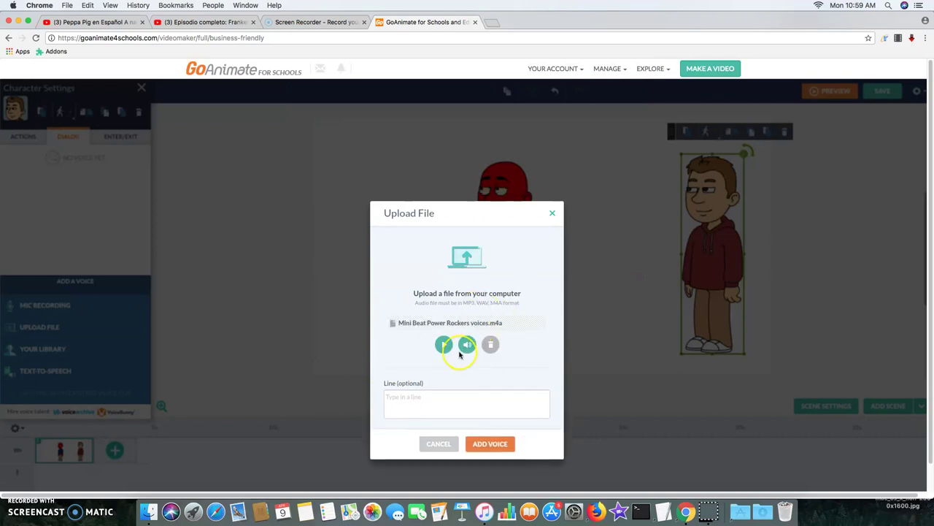
pyautogui.click(487, 444)
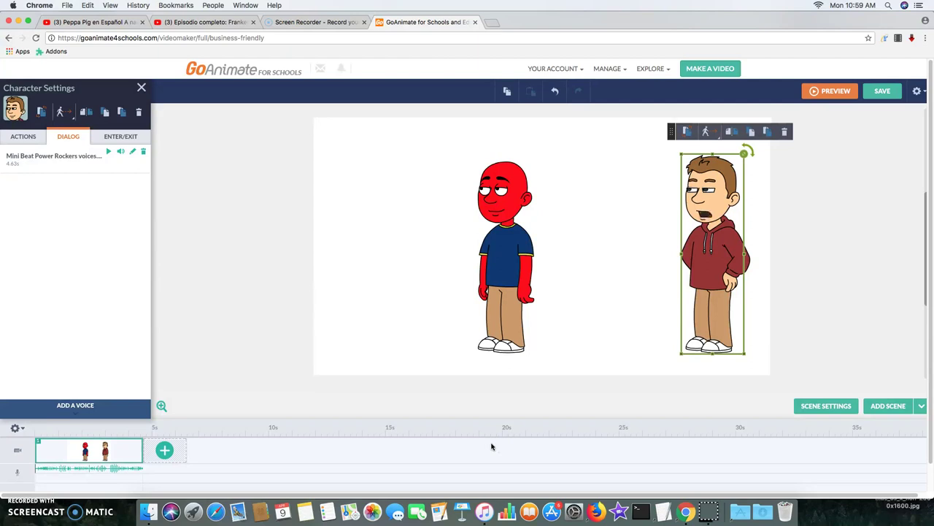
# Set the hoodie character's facial expression to Happy
pyautogui.click(22, 136)
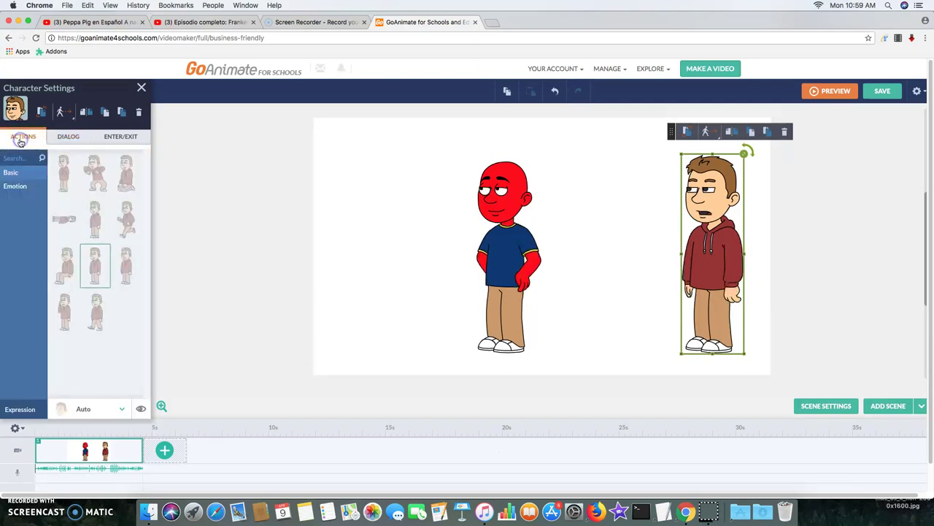
pyautogui.click(102, 408)
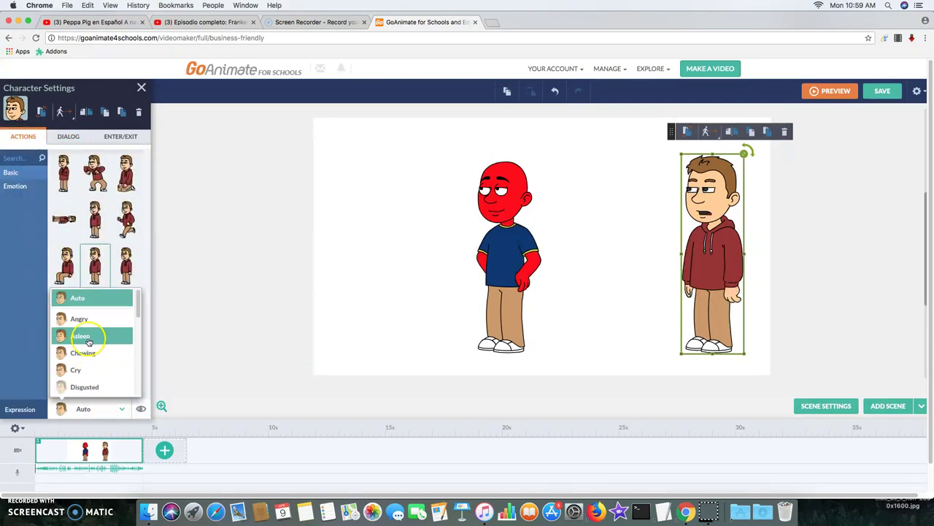
pyautogui.moveTo(137, 309); pyautogui.dragTo(135, 325)
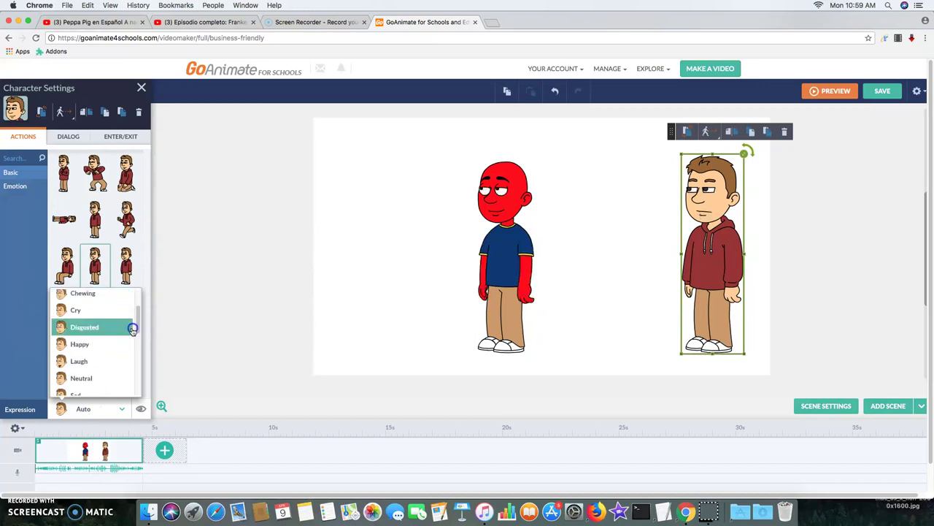
pyautogui.click(113, 355)
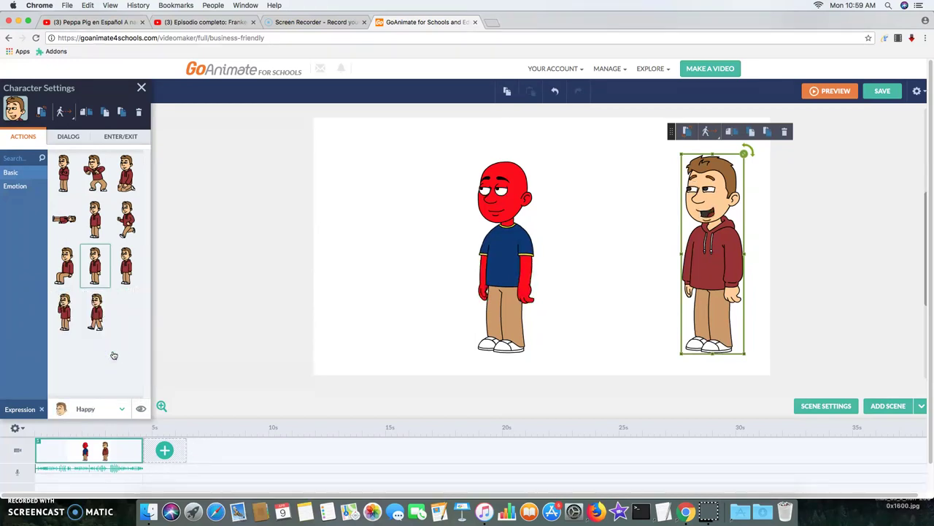
pyautogui.click(108, 365)
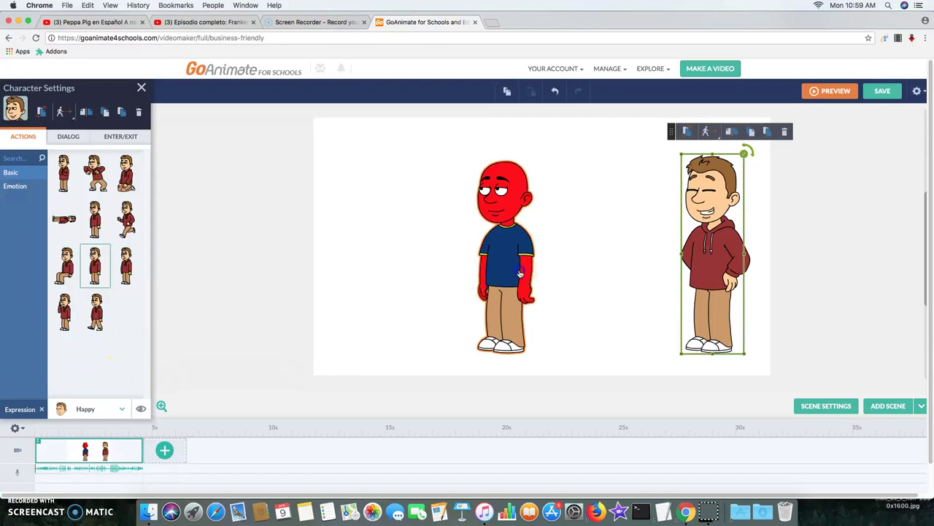
# Add a second scene and give the red-faced character a Laugh expression there
pyautogui.click(491, 283)
pyautogui.click(164, 449)
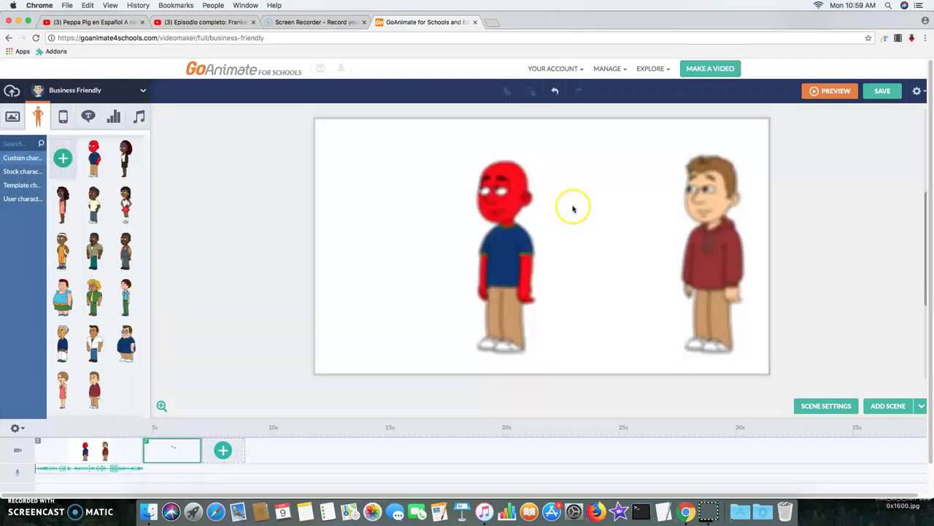
pyautogui.click(521, 194)
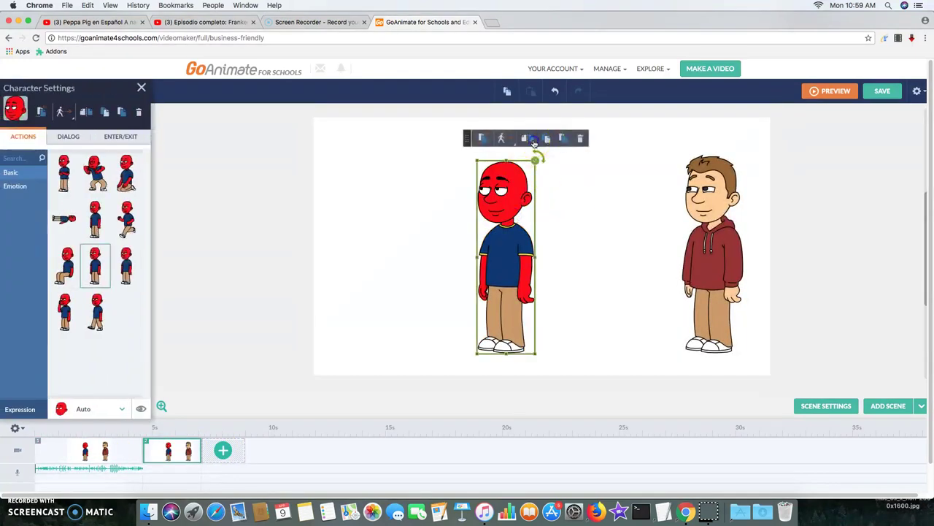
pyautogui.click(124, 409)
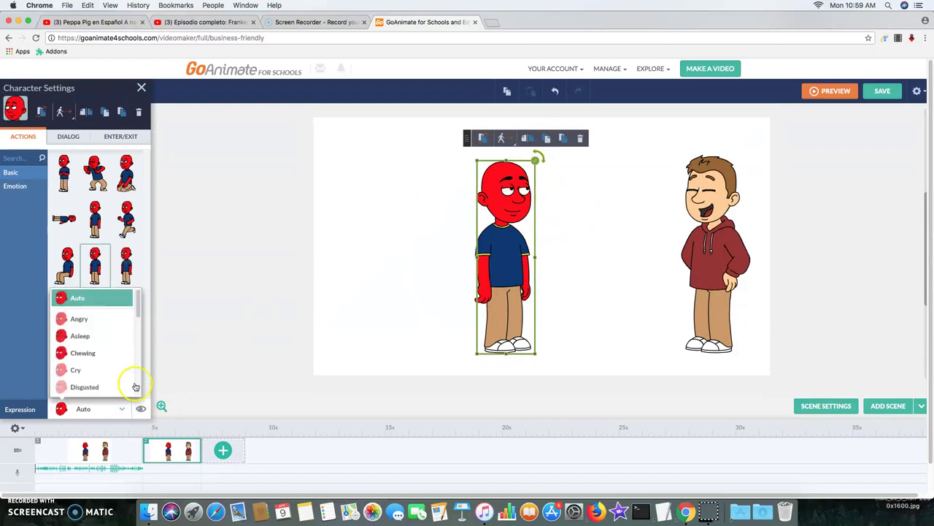
pyautogui.moveTo(138, 313); pyautogui.dragTo(119, 323)
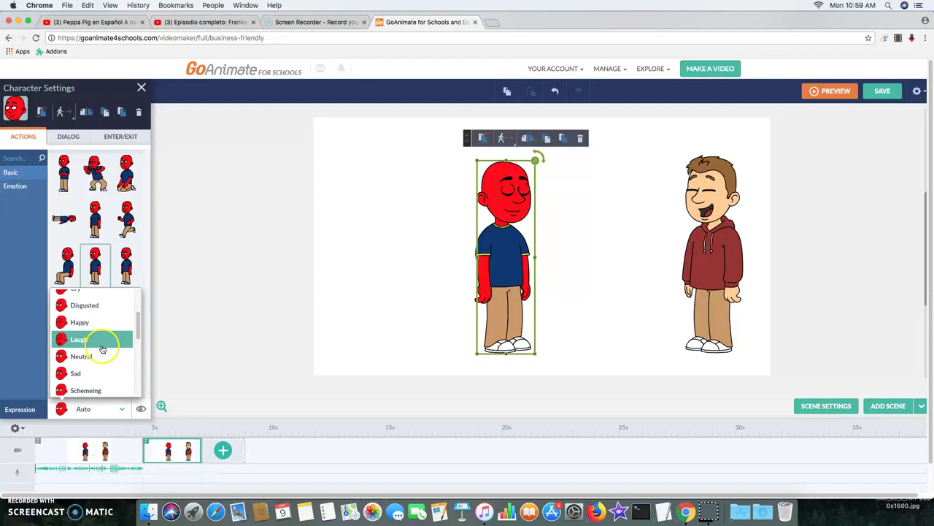
pyautogui.click(115, 336)
# Upload klasky choopo game rules.m4a from the computer and add it as the red character's voice line
pyautogui.click(91, 141)
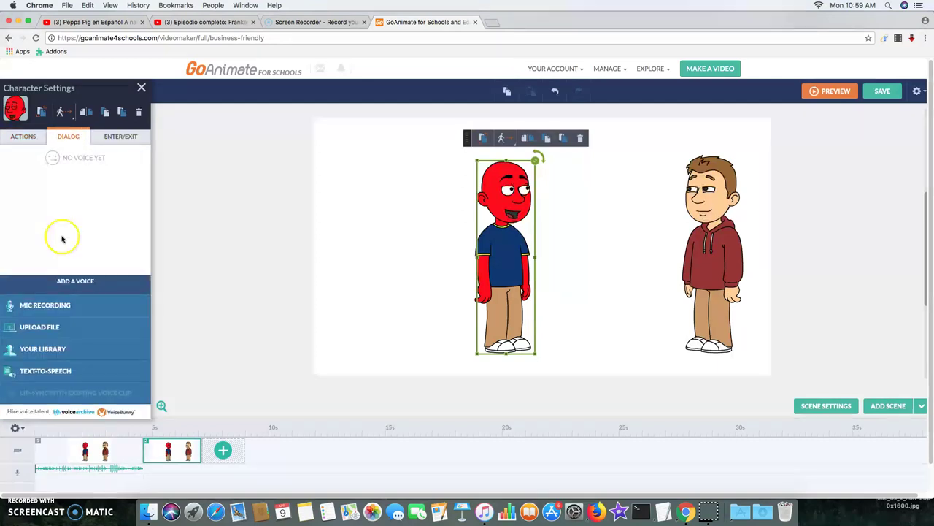
pyautogui.click(62, 327)
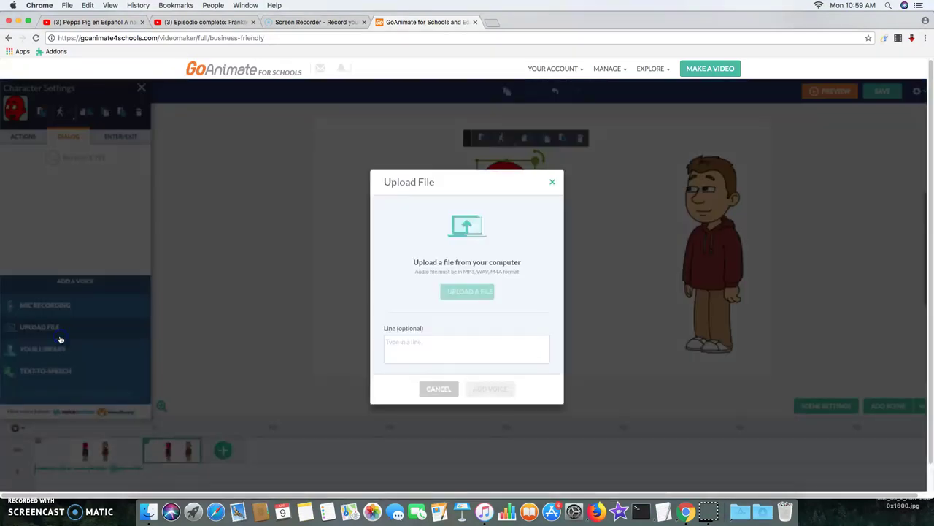
pyautogui.click(464, 292)
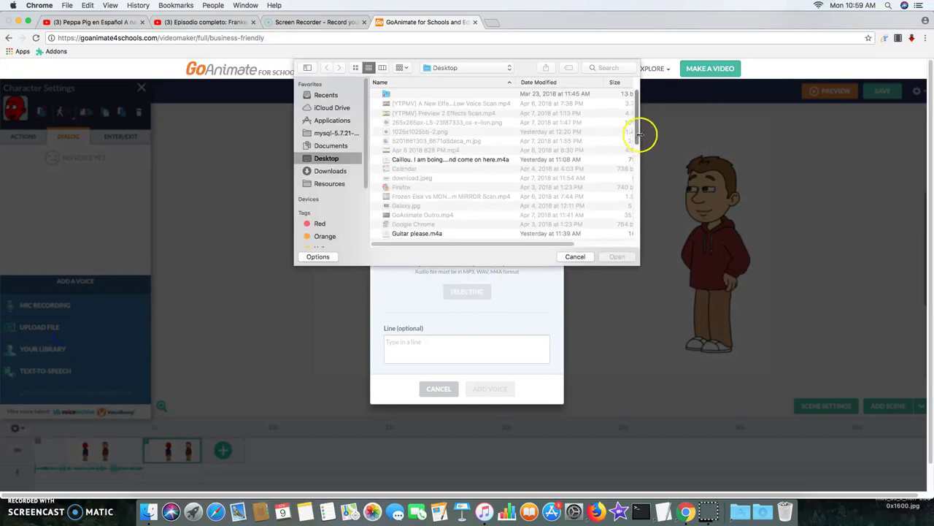
pyautogui.moveTo(640, 133); pyautogui.dragTo(635, 171)
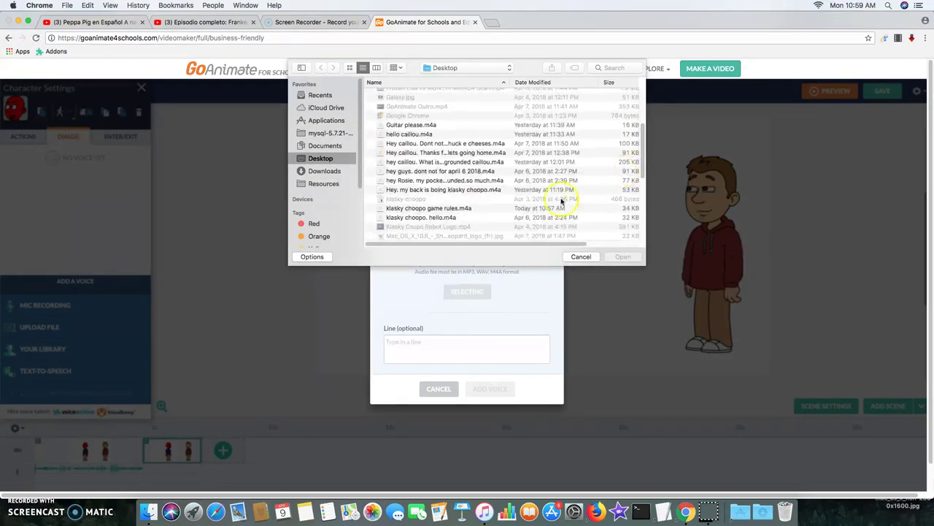
pyautogui.doubleClick(457, 208)
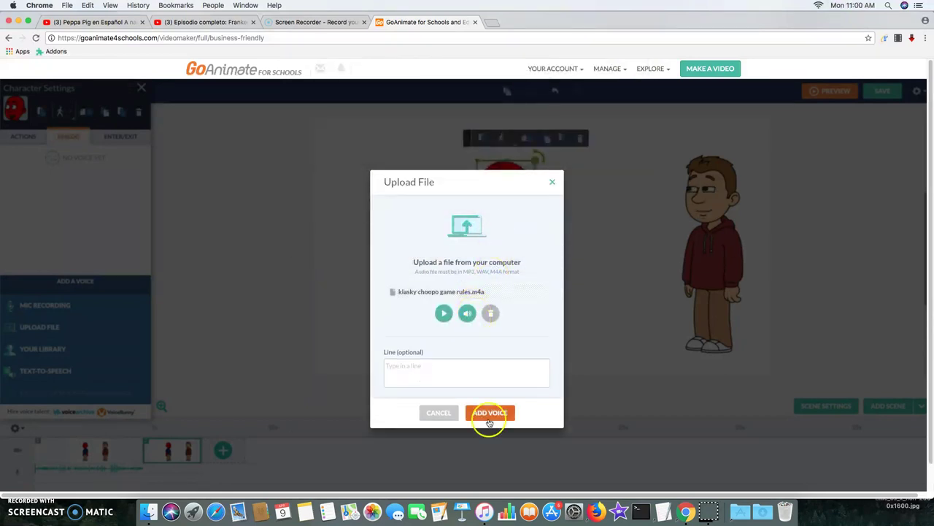
pyautogui.click(487, 413)
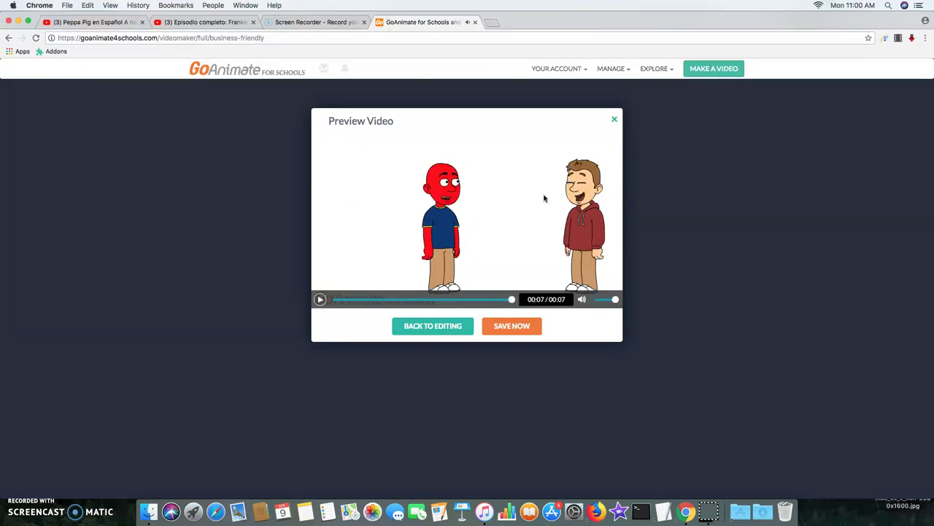
pyautogui.click(614, 119)
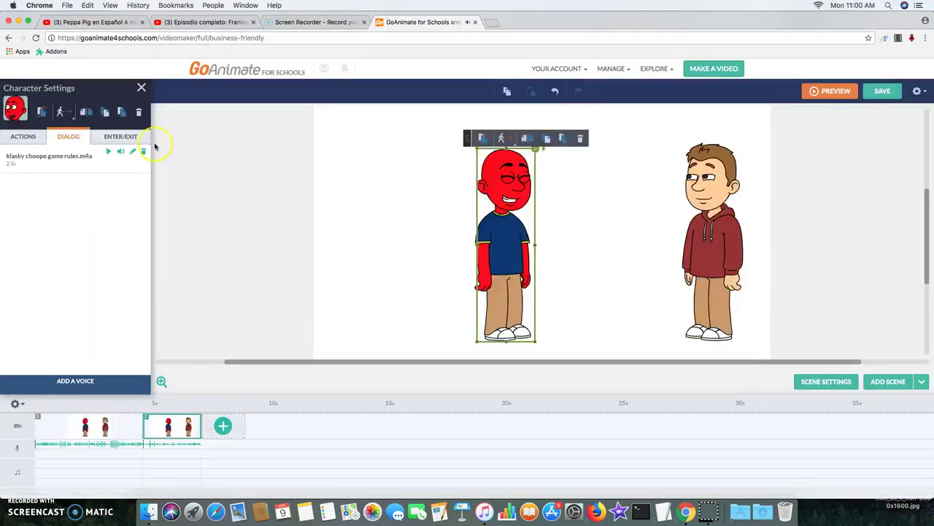